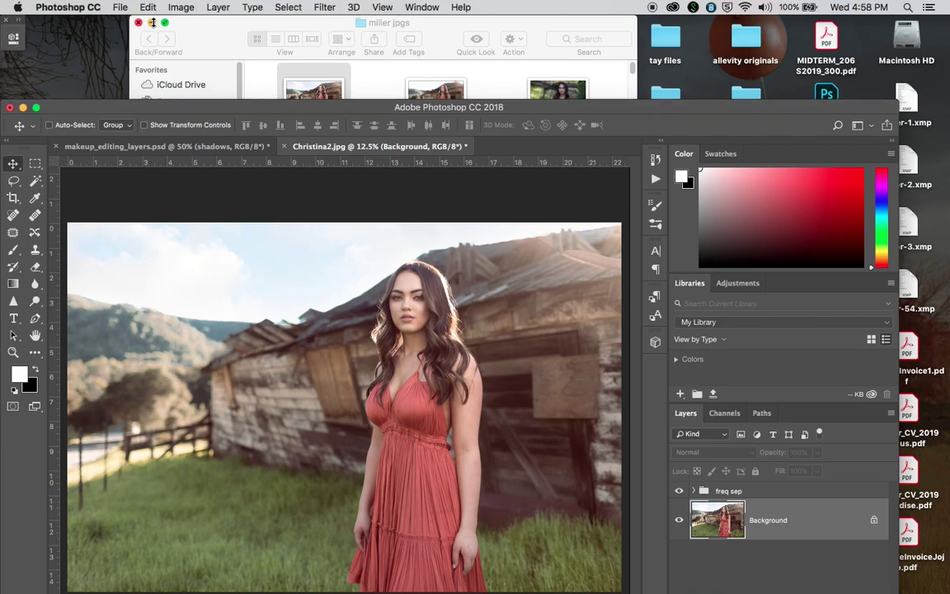
- Close the Finder window, maximize Photoshop on Christina2.jpg, and zoom in on the portrait
{"action": "left_click", "coordinate": [139, 22]}
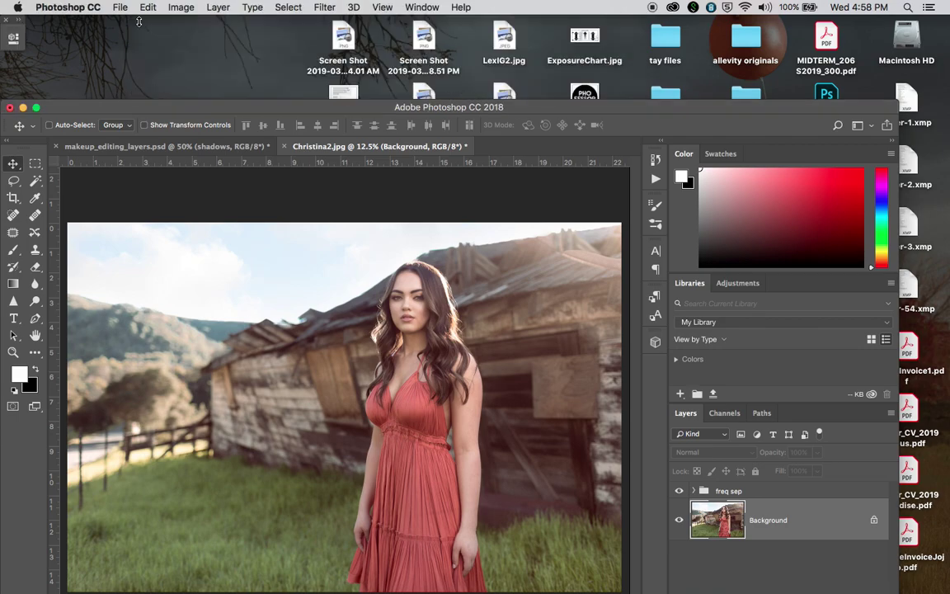
{"action": "left_click_drag", "start_coordinate": [281, 111], "coordinate": [293, 45]}
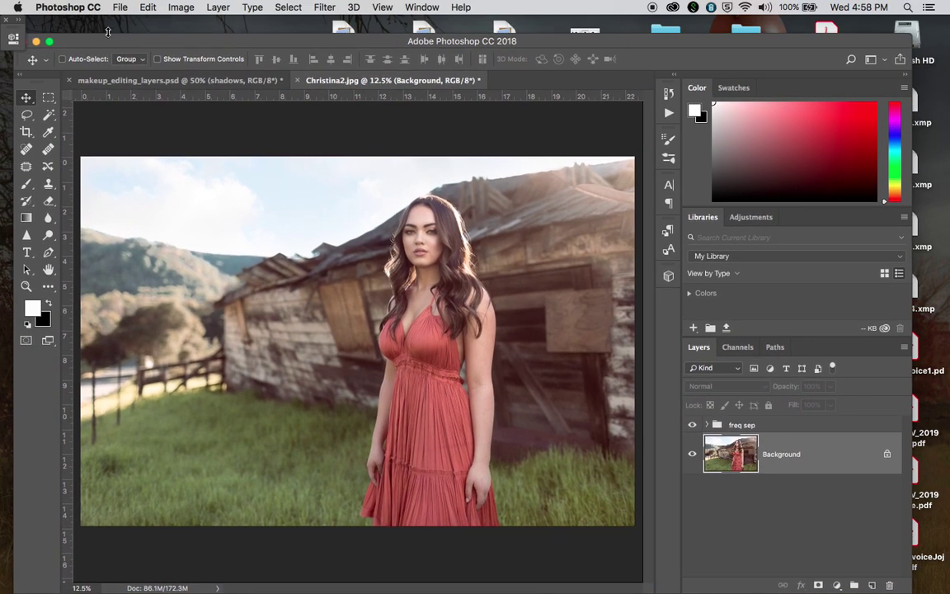
{"action": "left_click", "coordinate": [47, 42]}
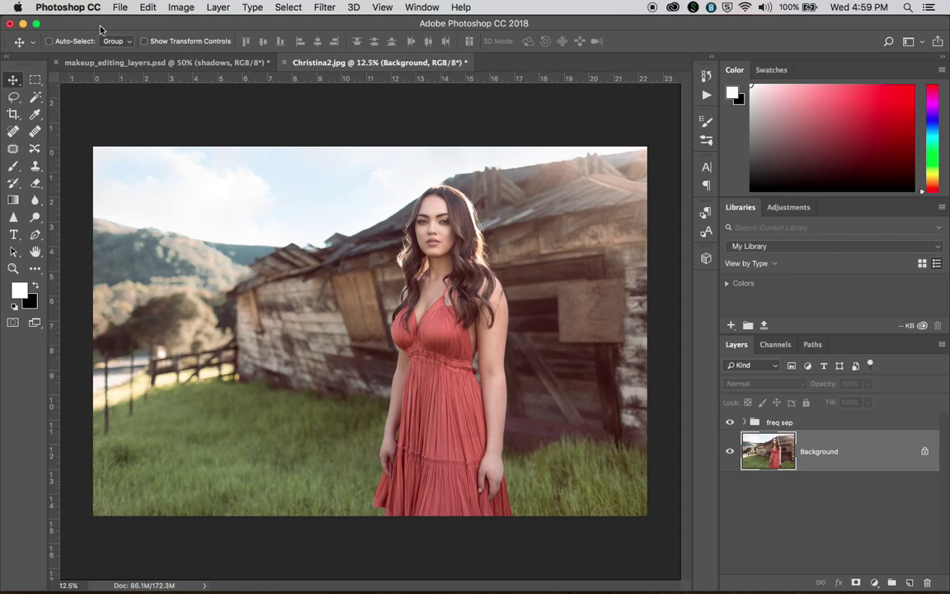
{"action": "key", "text": "super+plus"}
{"action": "key", "text": "super+plus"}
{"action": "key", "text": "super+plus"}
{"action": "key", "text": "super+plus"}
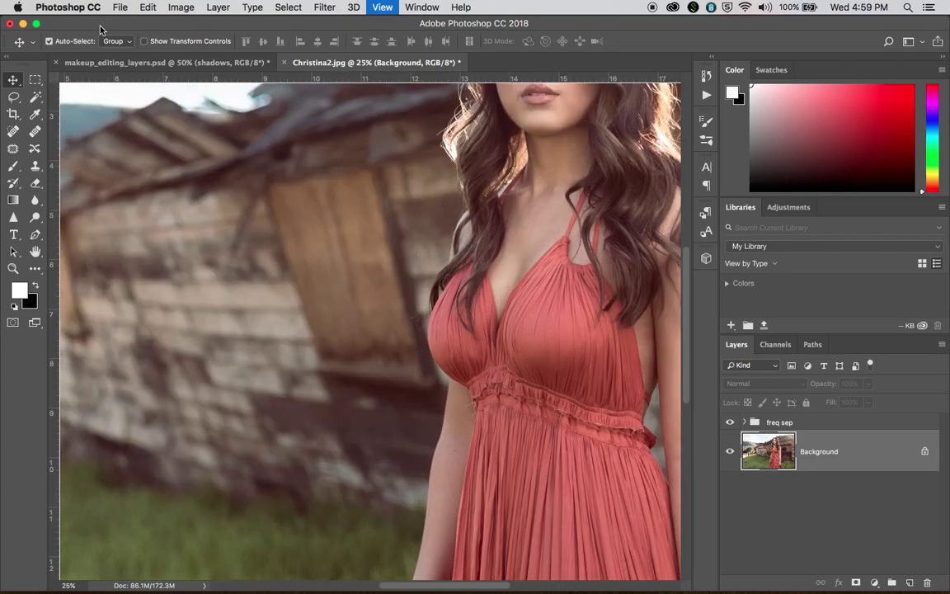
- Bring the woman's face into view and expand the freq sep group to show its layers
{"action": "scroll", "coordinate": [282, 246], "scroll_direction": "up", "scroll_amount": 10}
{"action": "scroll", "coordinate": [282, 246], "scroll_direction": "right", "scroll_amount": 4}
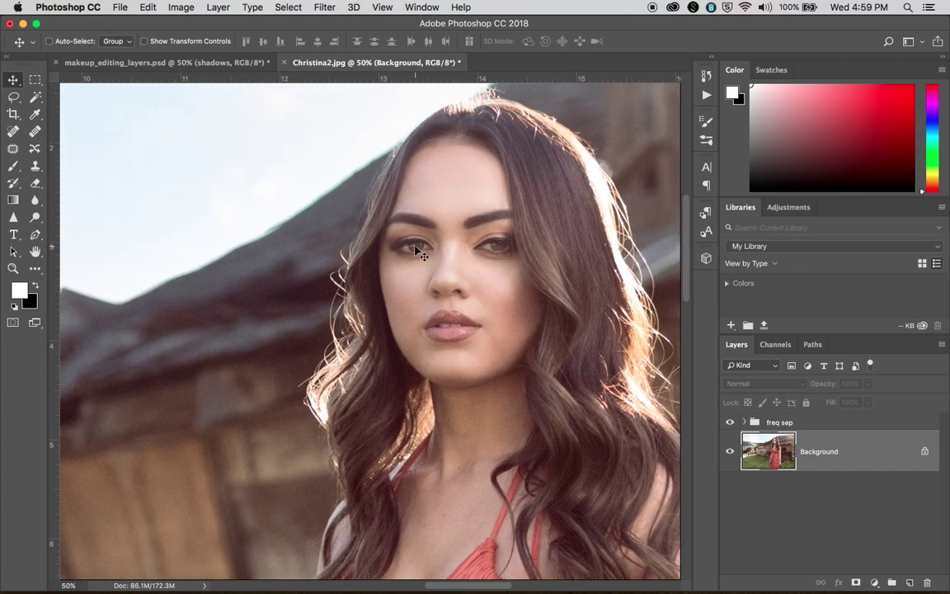
{"action": "scroll", "coordinate": [456, 272], "scroll_direction": "up", "scroll_amount": 2}
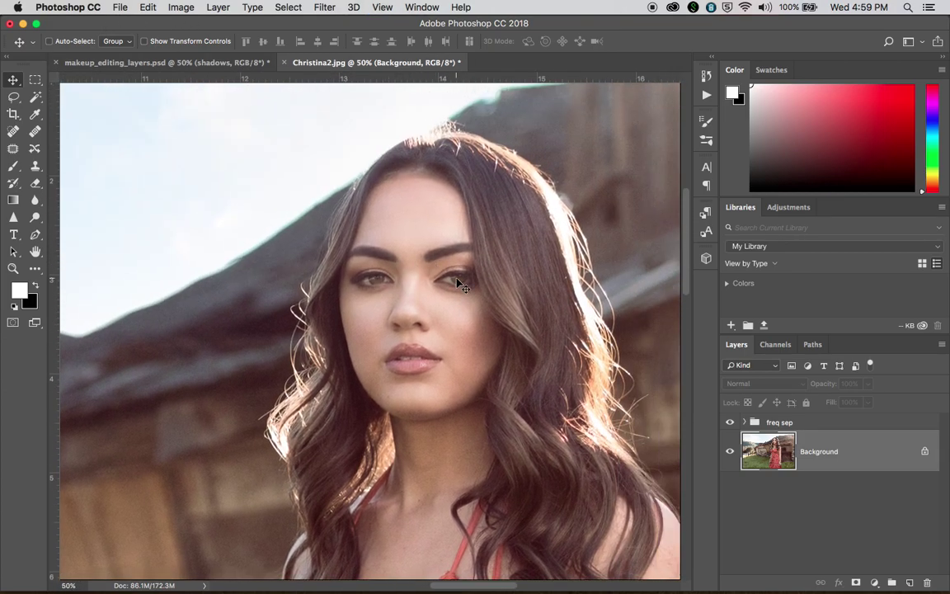
{"action": "left_click", "coordinate": [745, 422]}
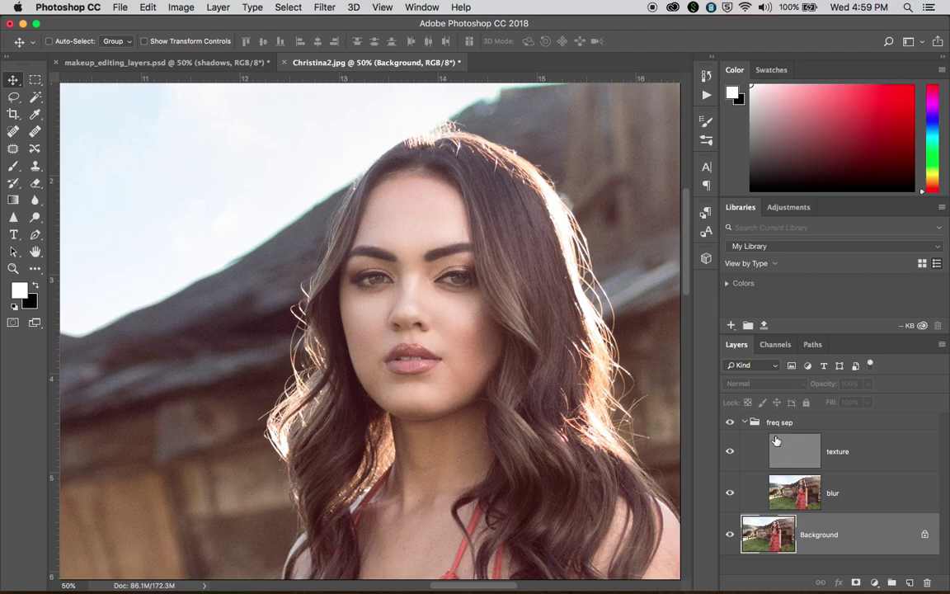
{"action": "left_click", "coordinate": [744, 422]}
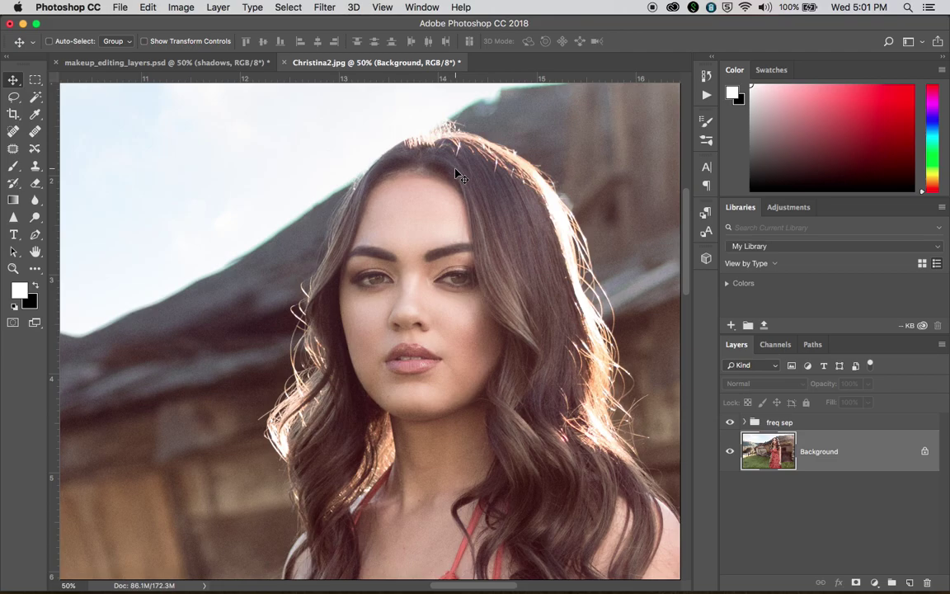
- Switch to makeup_editing_layers.psd, zoom to 66.7%, and show the highlights layer's face outlines
{"action": "left_click", "coordinate": [216, 65]}
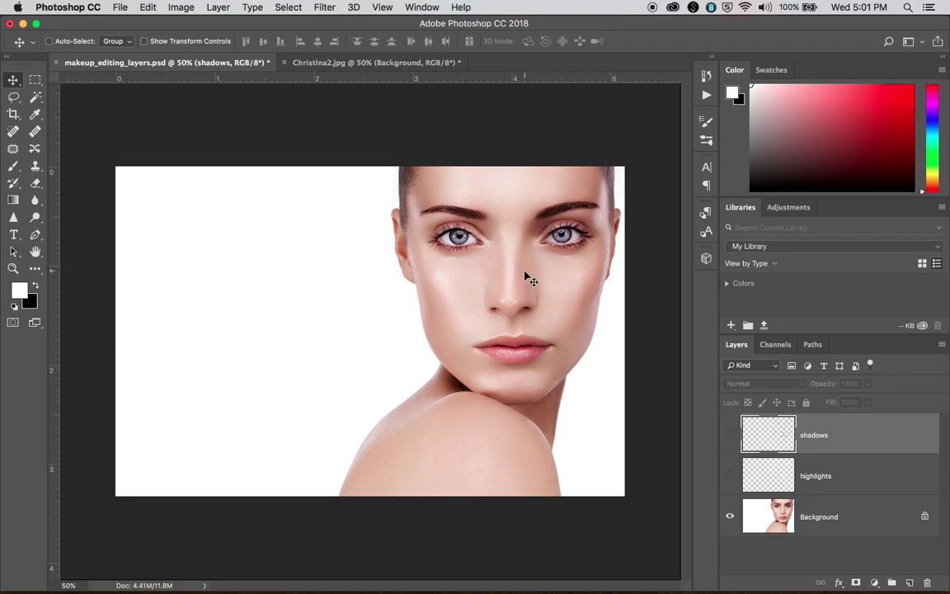
{"action": "key", "text": "super+equal"}
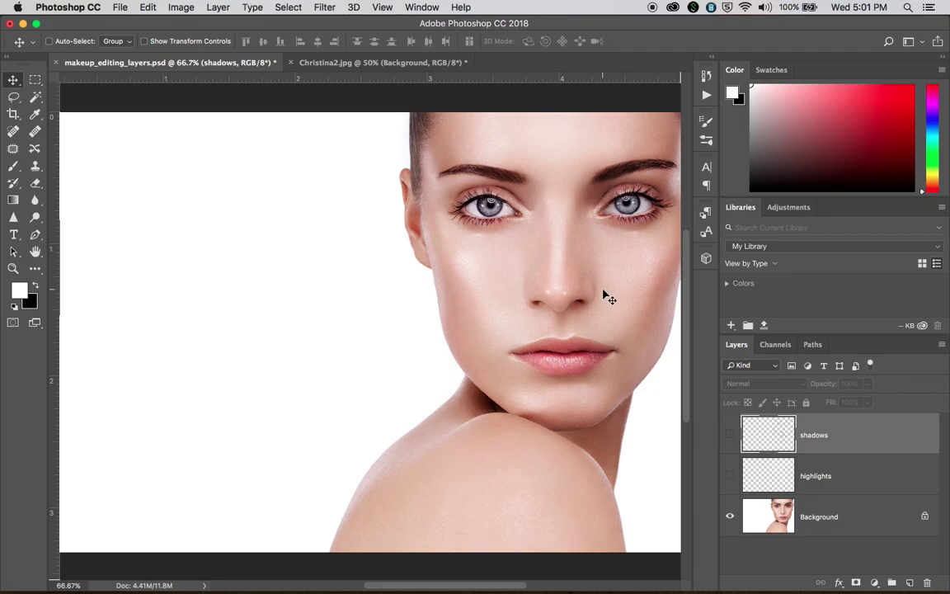
{"action": "left_click", "coordinate": [729, 477]}
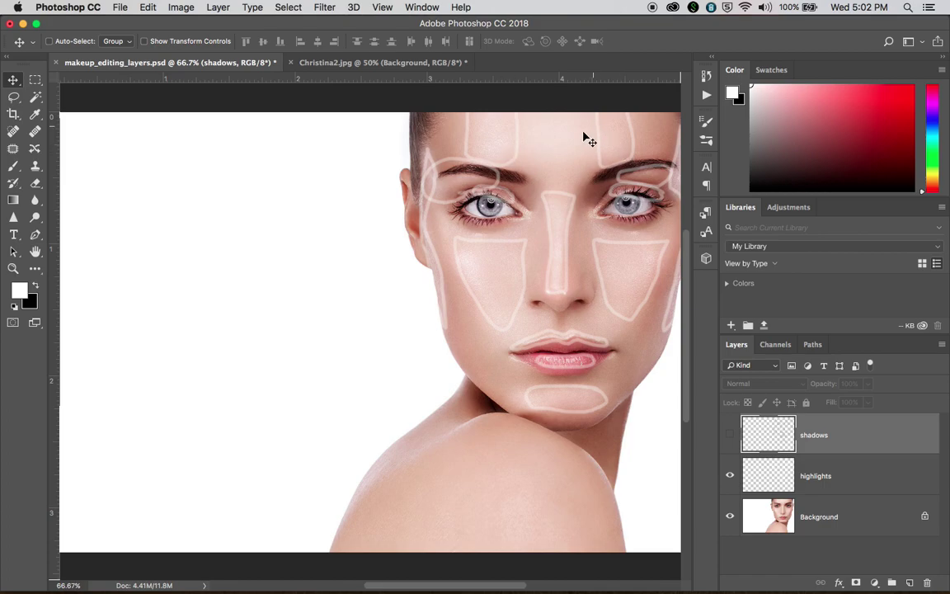
- Make the shadows layer visible to add dark contour outlines on the reference face
{"action": "left_click", "coordinate": [729, 435]}
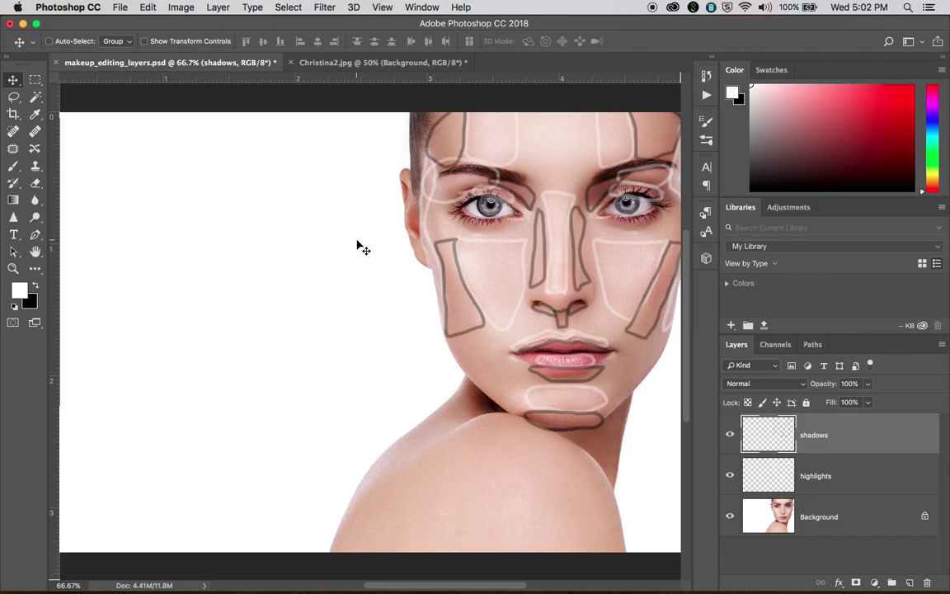
- Scroll across the reference face, then return to the Christina2.jpg portrait
{"action": "scroll", "coordinate": [361, 245], "scroll_direction": "right", "scroll_amount": 5}
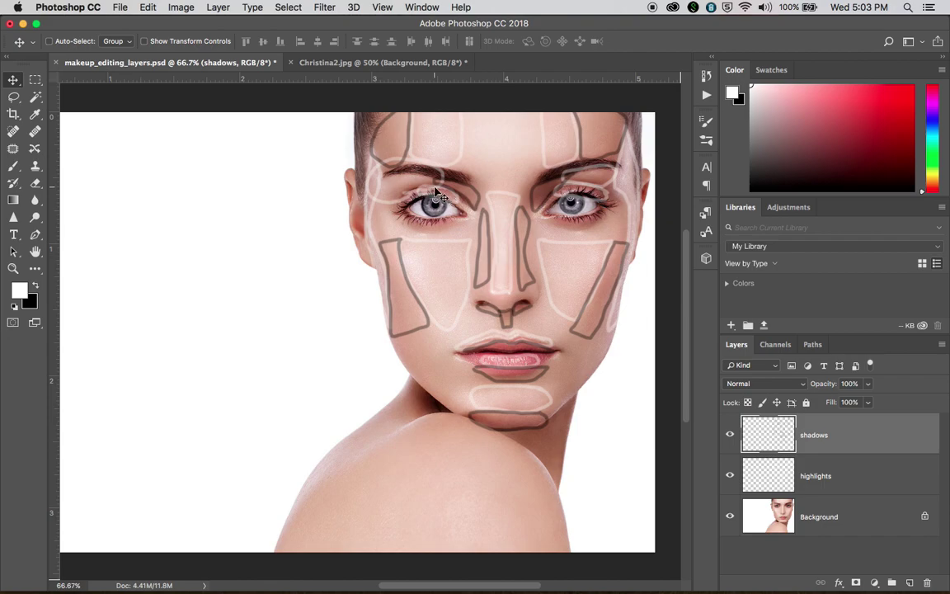
{"action": "left_click", "coordinate": [379, 63]}
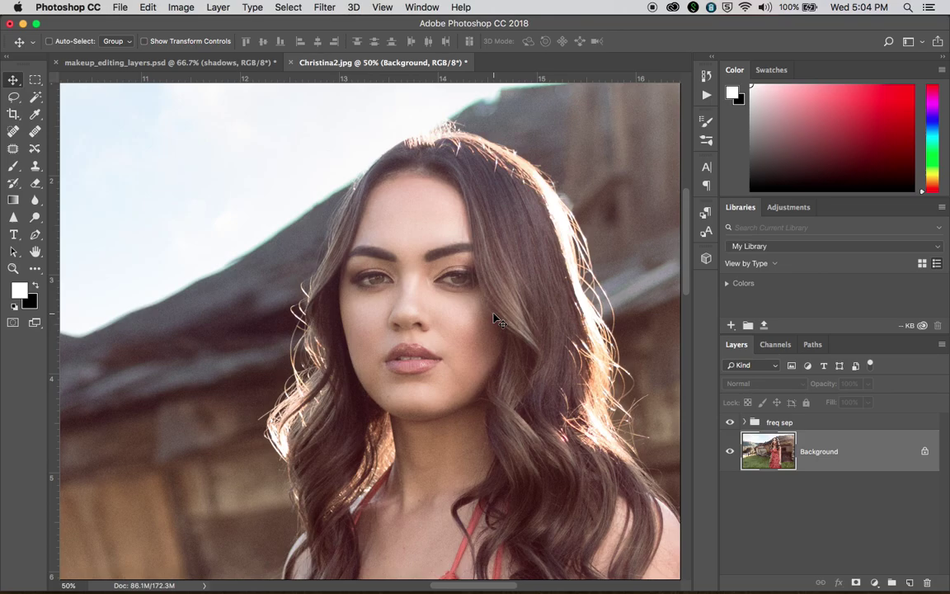
{"action": "key", "text": "super+equal"}
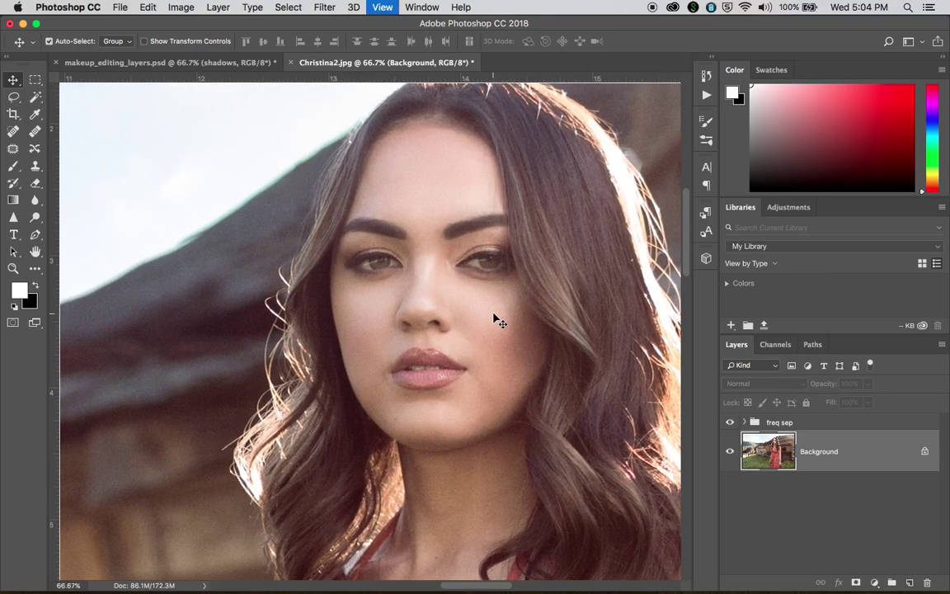
{"action": "key", "text": "super+equal"}
{"action": "key", "text": "super+minus"}
{"action": "scroll", "coordinate": [469, 329], "scroll_direction": "right", "scroll_amount": 5}
{"action": "scroll", "coordinate": [470, 330], "scroll_direction": "up", "scroll_amount": 3}
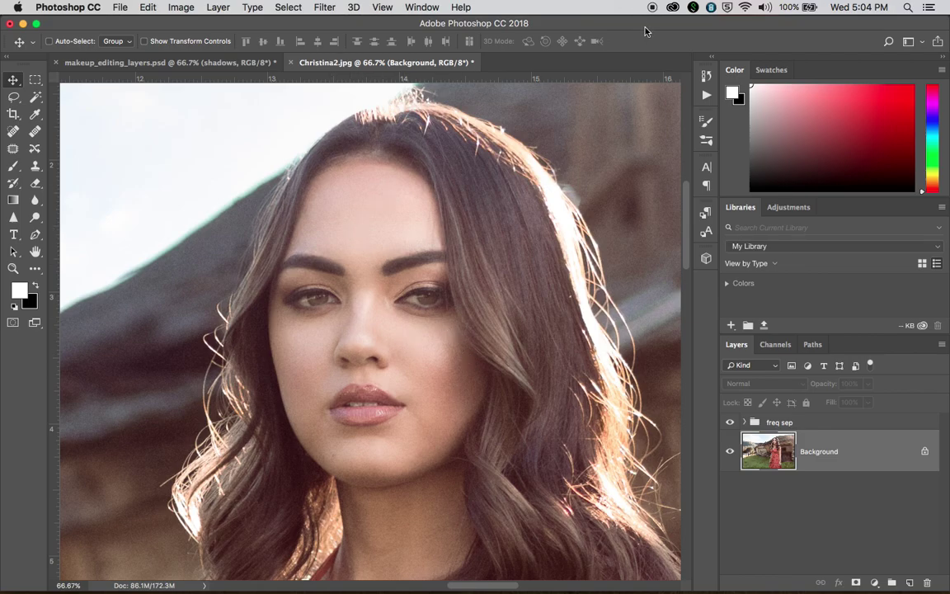
{"action": "left_click_drag", "start_coordinate": [633, 31], "coordinate": [607, 30]}
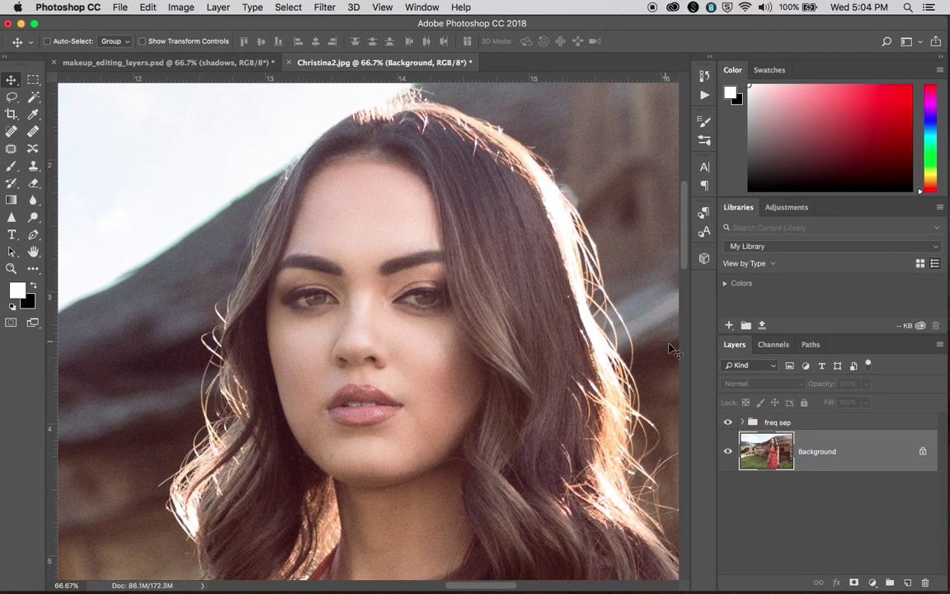
- Select the freq sep group and bring up the new adjustment layer menu
{"action": "key", "text": "alt+]"}
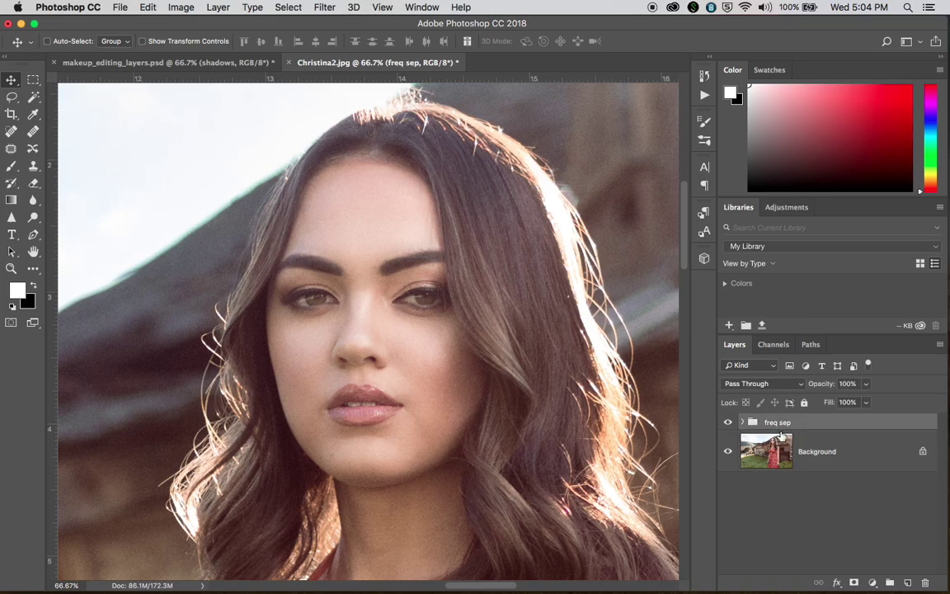
{"action": "left_click", "coordinate": [875, 582]}
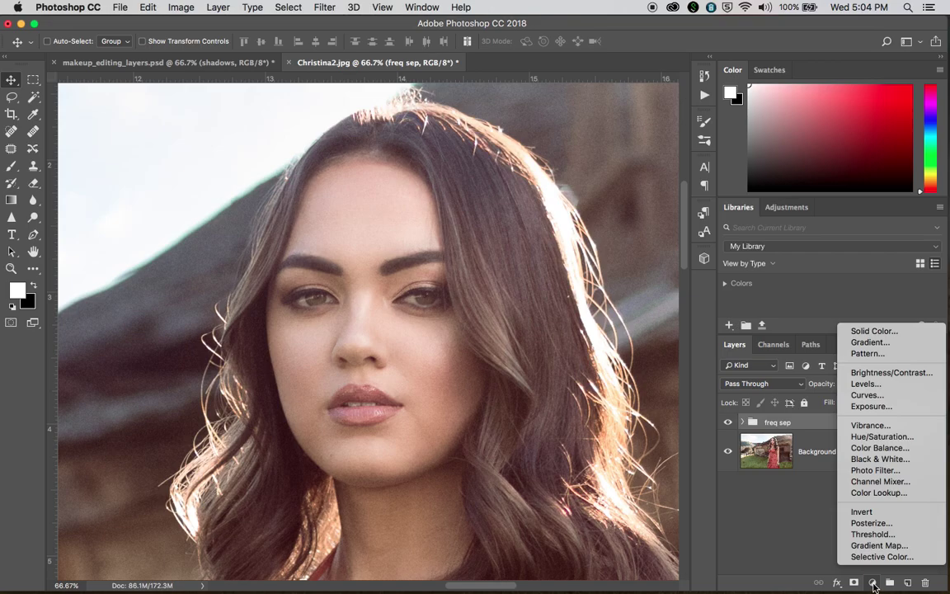
- Add a Curves 1 layer with a steep S-curve that deepens shadows and lifts highlights
{"action": "left_click", "coordinate": [891, 396]}
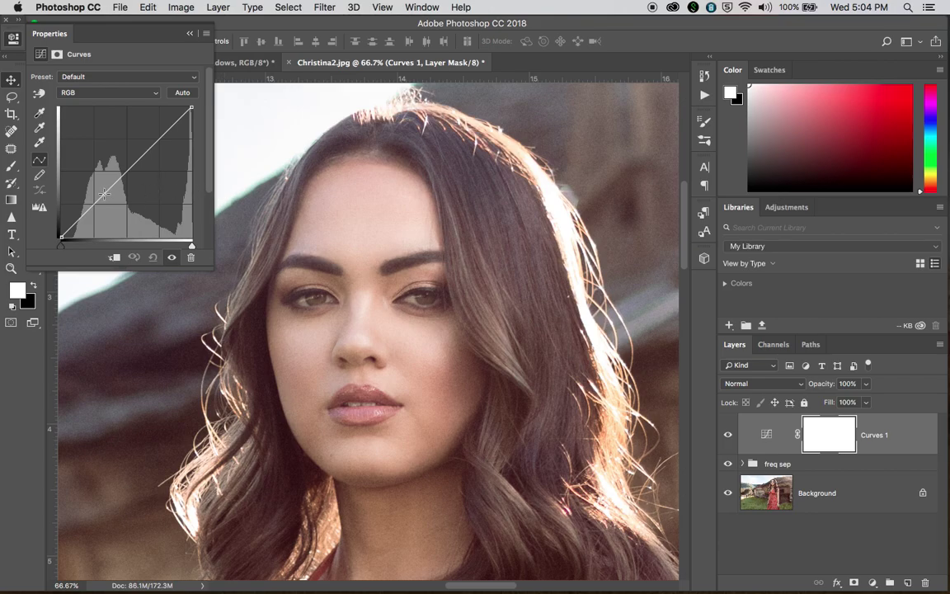
{"action": "left_click_drag", "start_coordinate": [103, 194], "coordinate": [122, 213]}
{"action": "left_click_drag", "start_coordinate": [158, 123], "coordinate": [171, 140]}
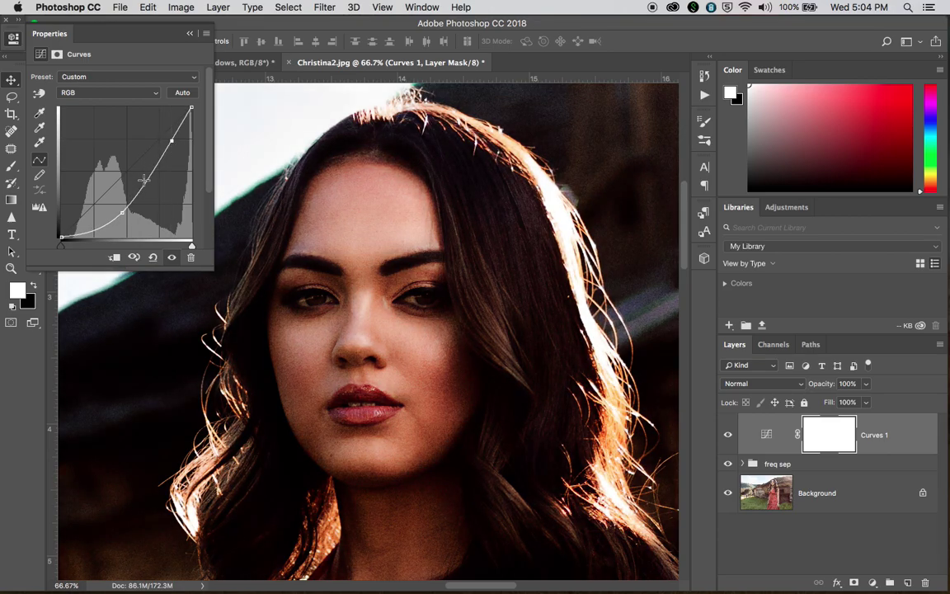
{"action": "left_click_drag", "start_coordinate": [122, 213], "coordinate": [130, 216]}
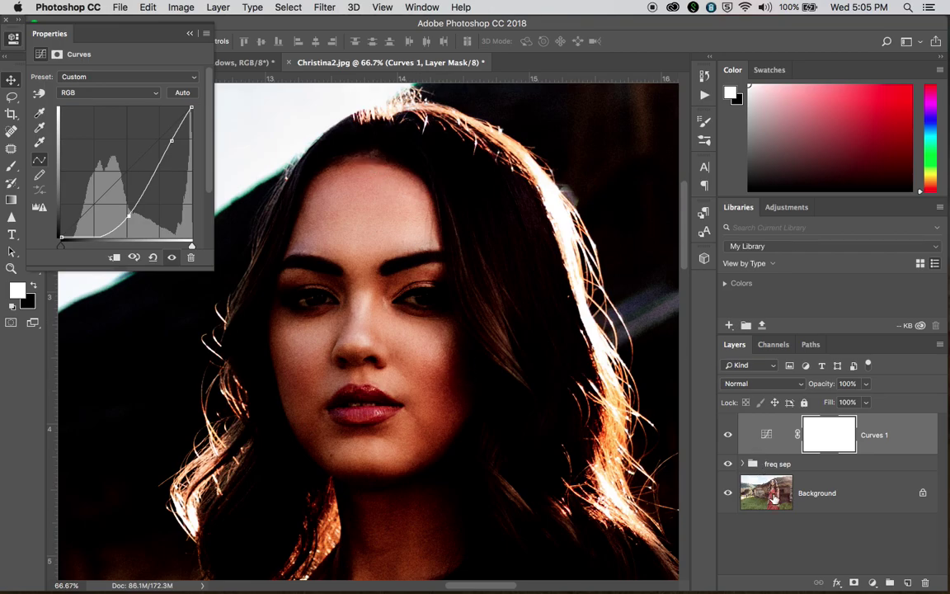
- Hide Curves 1, target the freq sep group, and close the Curves properties
{"action": "left_click", "coordinate": [726, 435]}
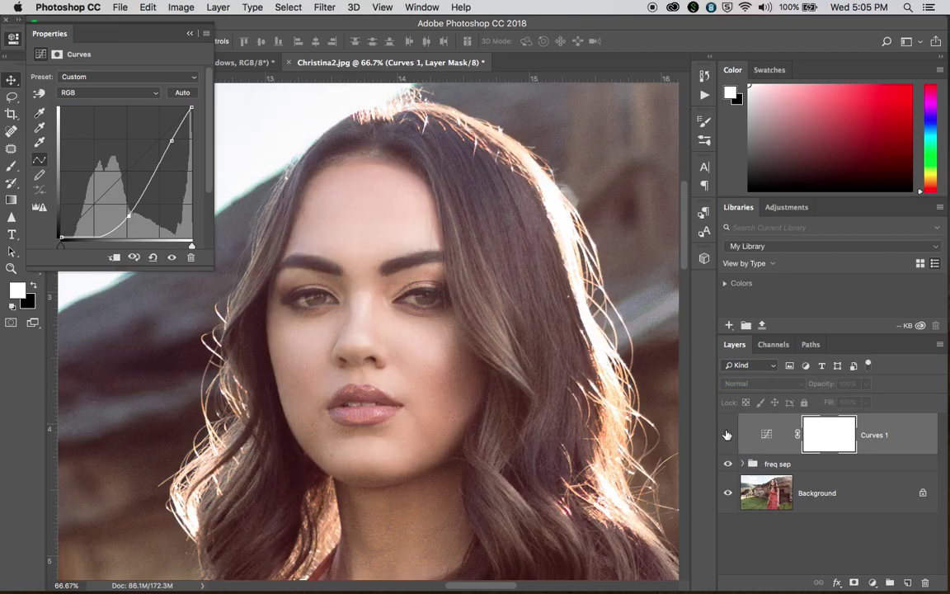
{"action": "left_click", "coordinate": [769, 446]}
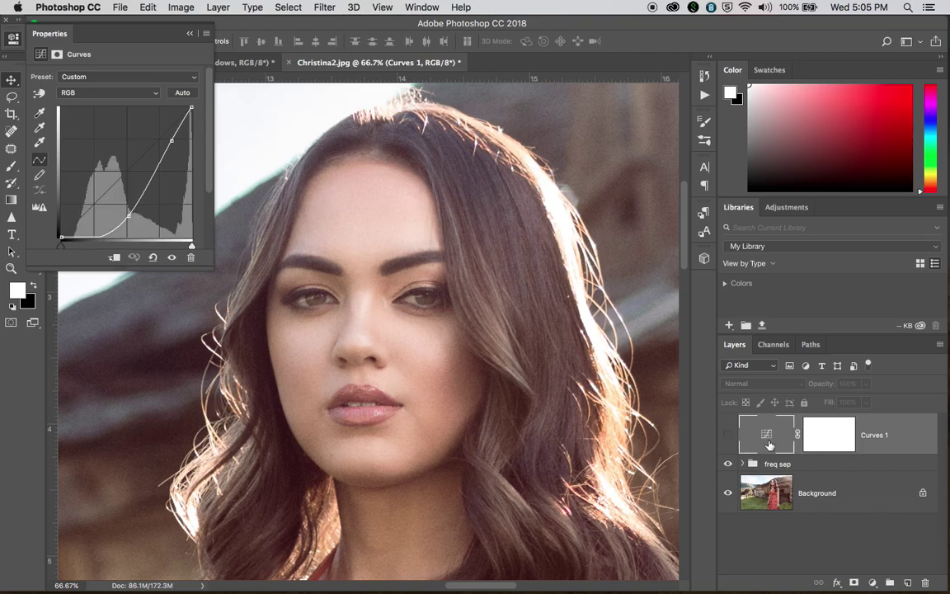
{"action": "left_click", "coordinate": [757, 463]}
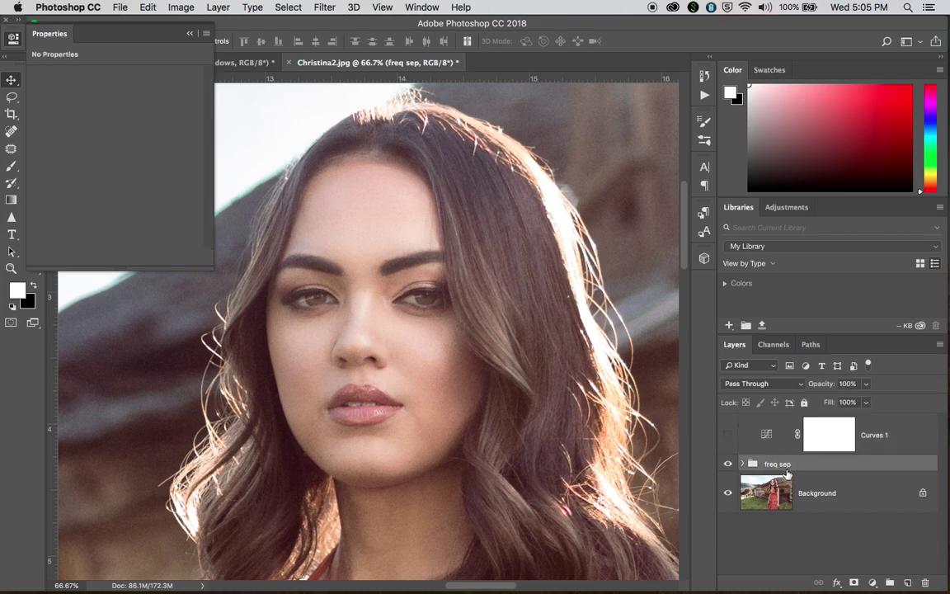
{"action": "left_click", "coordinate": [190, 34]}
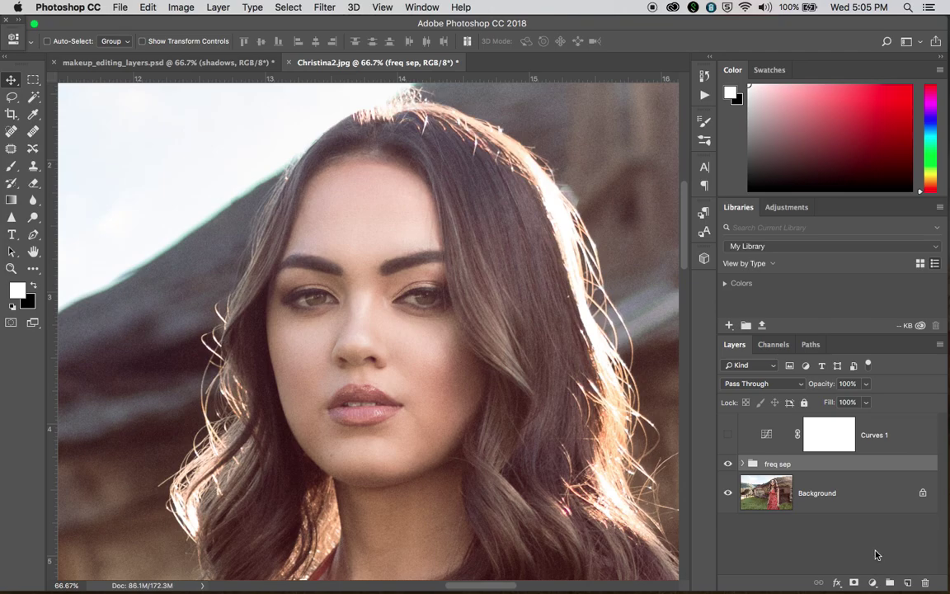
{"action": "left_click", "coordinate": [872, 582]}
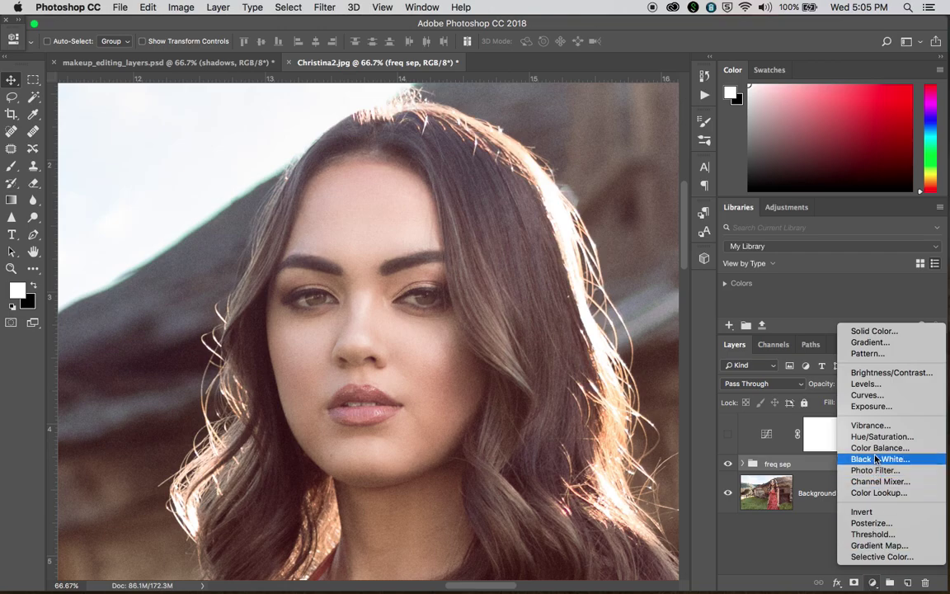
- Add a Curves 2 layer with its midtones pulled down to darken the whole photo
{"action": "left_click", "coordinate": [870, 395]}
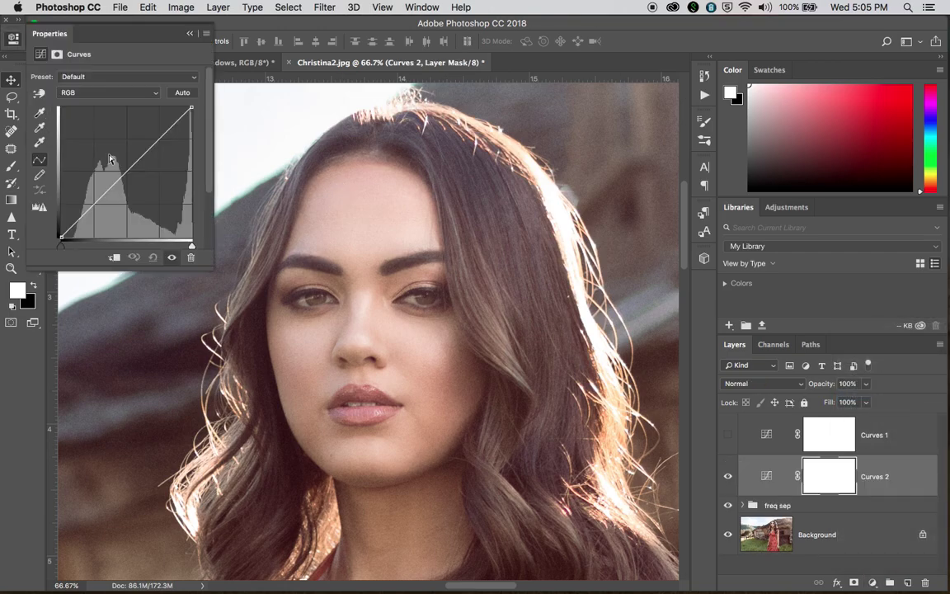
{"action": "left_click_drag", "start_coordinate": [105, 193], "coordinate": [116, 208]}
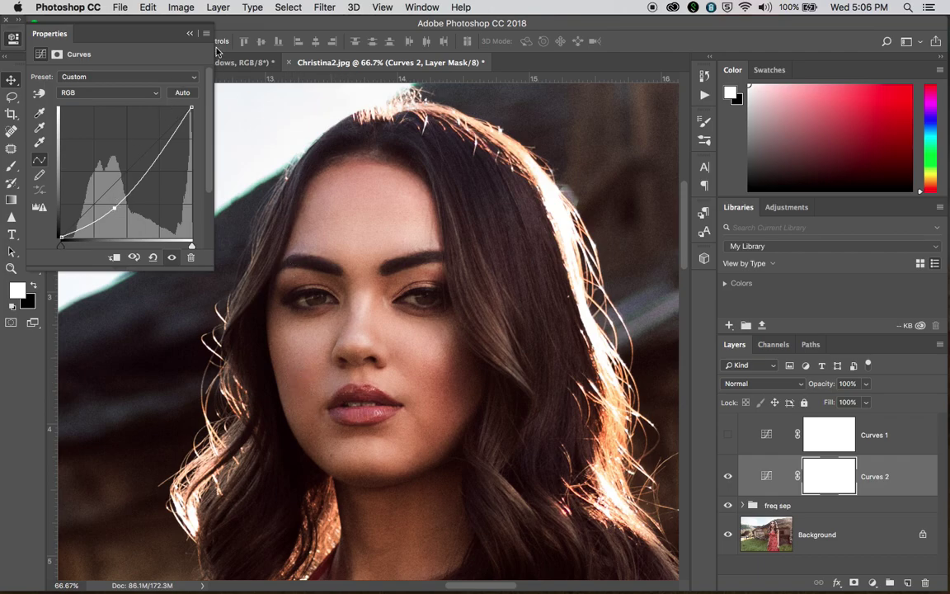
{"action": "left_click", "coordinate": [188, 34]}
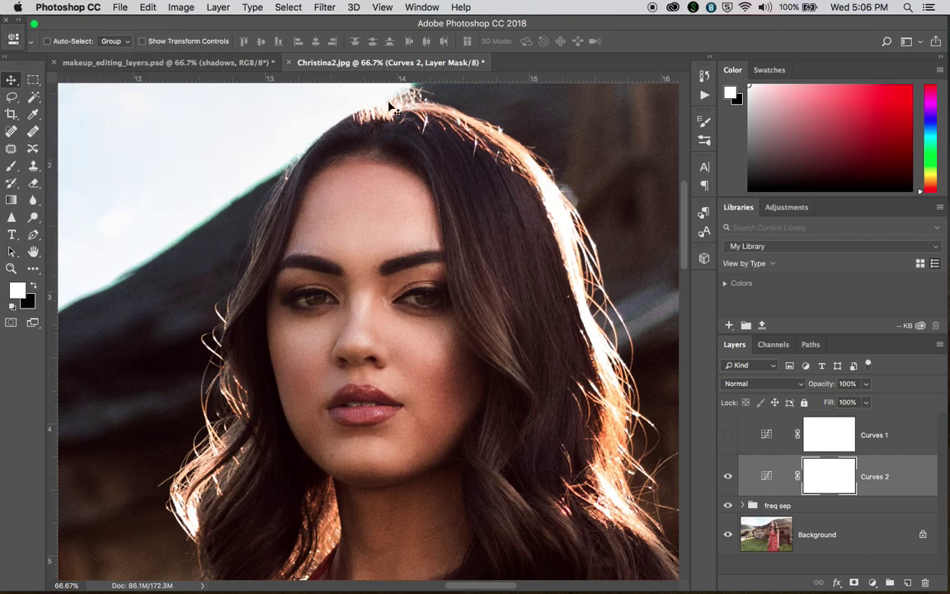
- Fill the Curves 2 mask with black to hide its darkening, and toggle the mask to verify
{"action": "left_click", "coordinate": [35, 285]}
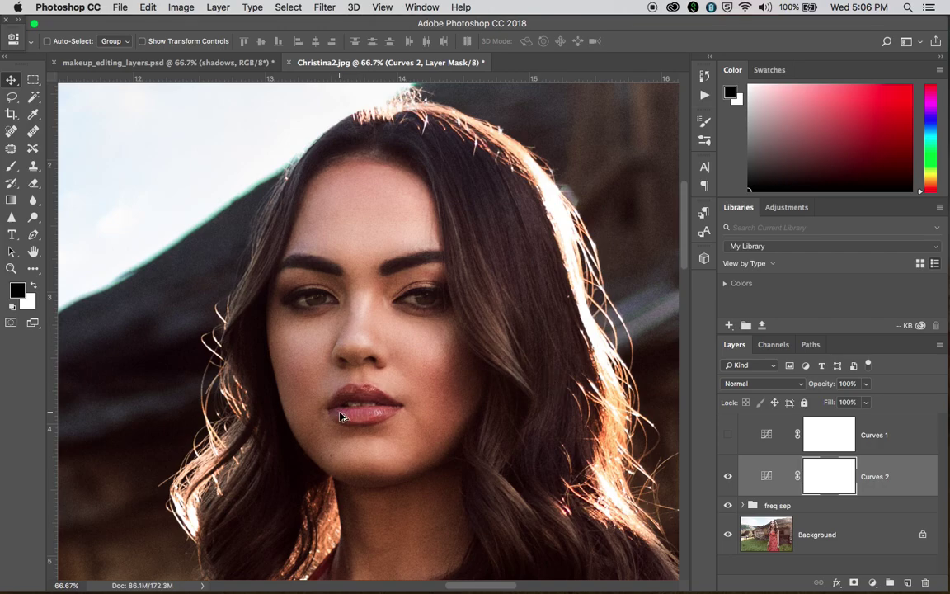
{"action": "key", "text": "alt+BackSpace"}
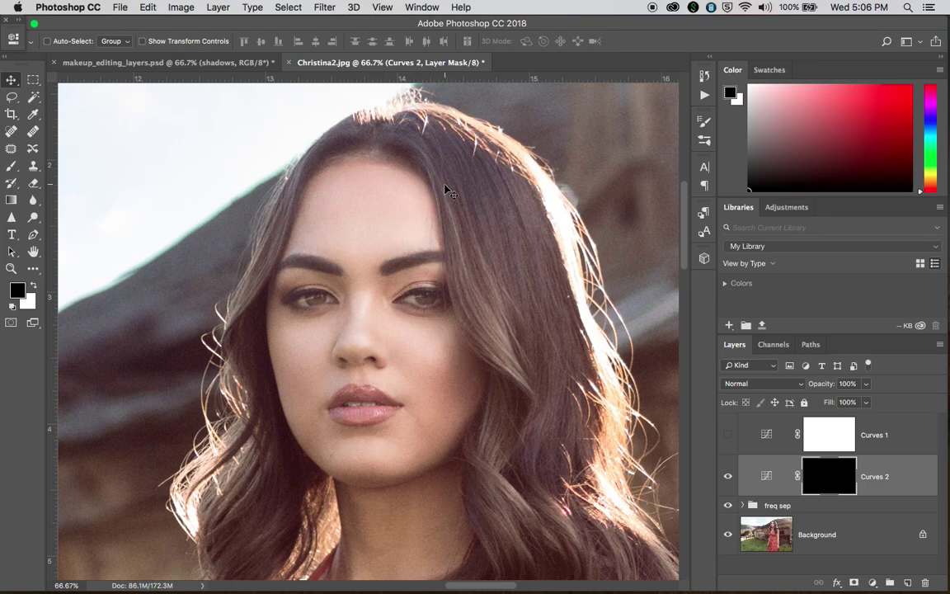
{"action": "left_click", "coordinate": [33, 285]}
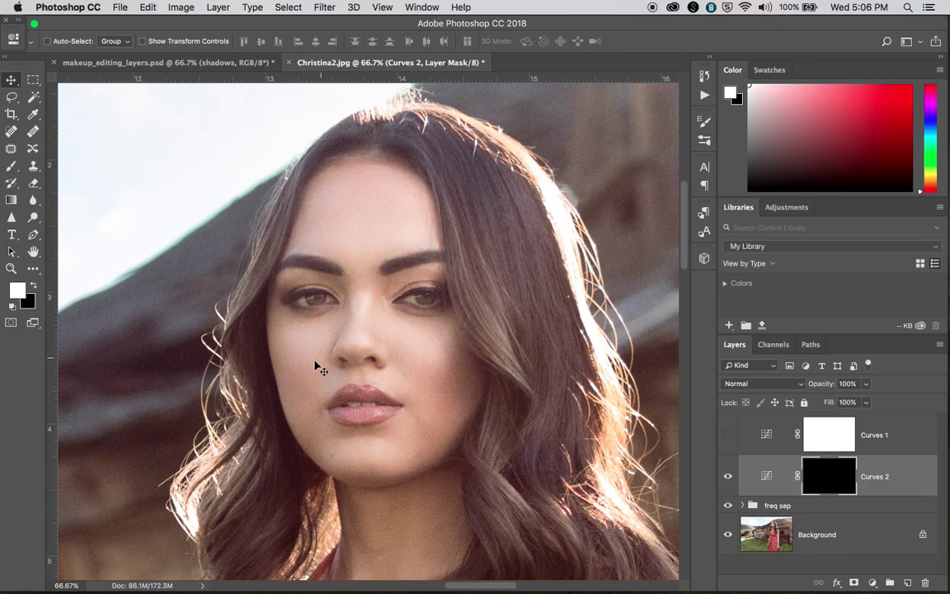
{"action": "left_click", "coordinate": [834, 476], "text": "shift"}
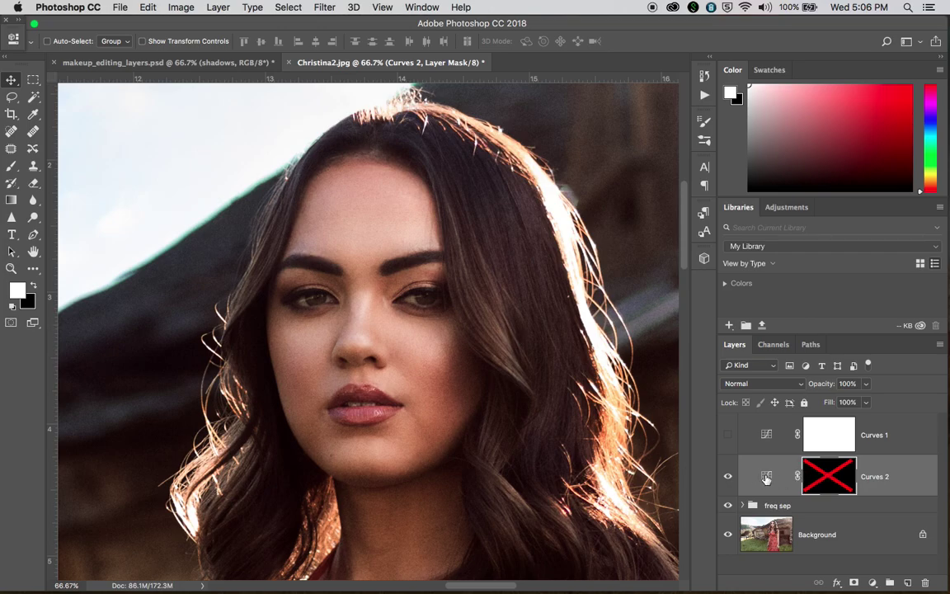
{"action": "left_click", "coordinate": [834, 479], "text": "shift"}
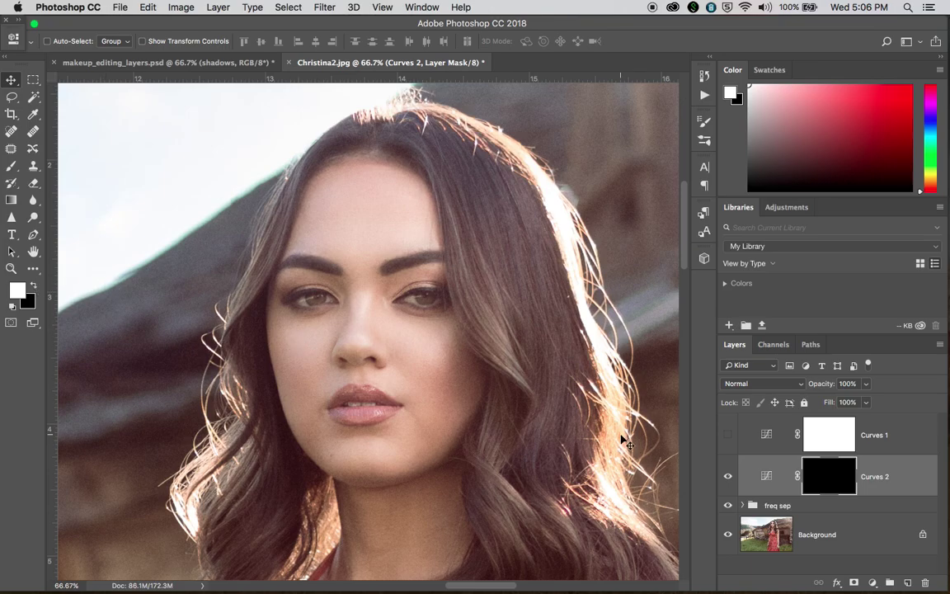
- Add another Curves adjustment layer to the freq sep group and bend its curve upward to brighten
{"action": "left_click", "coordinate": [776, 506]}
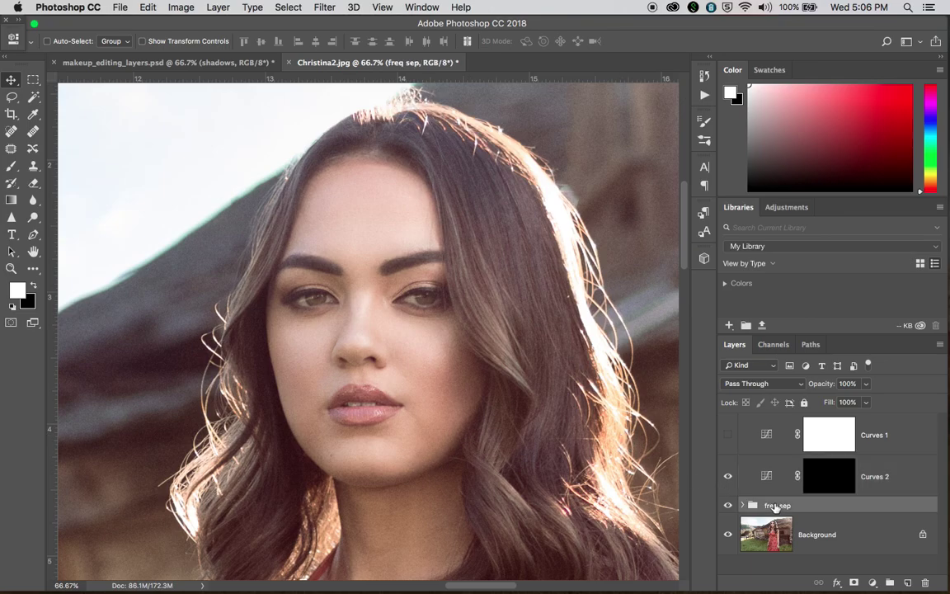
{"action": "left_click", "coordinate": [873, 583]}
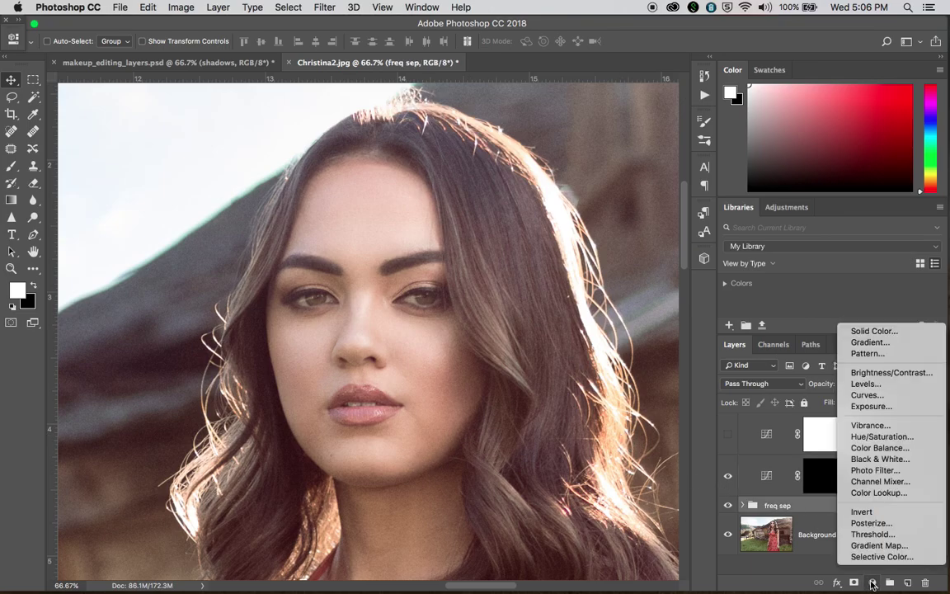
{"action": "left_click", "coordinate": [880, 396]}
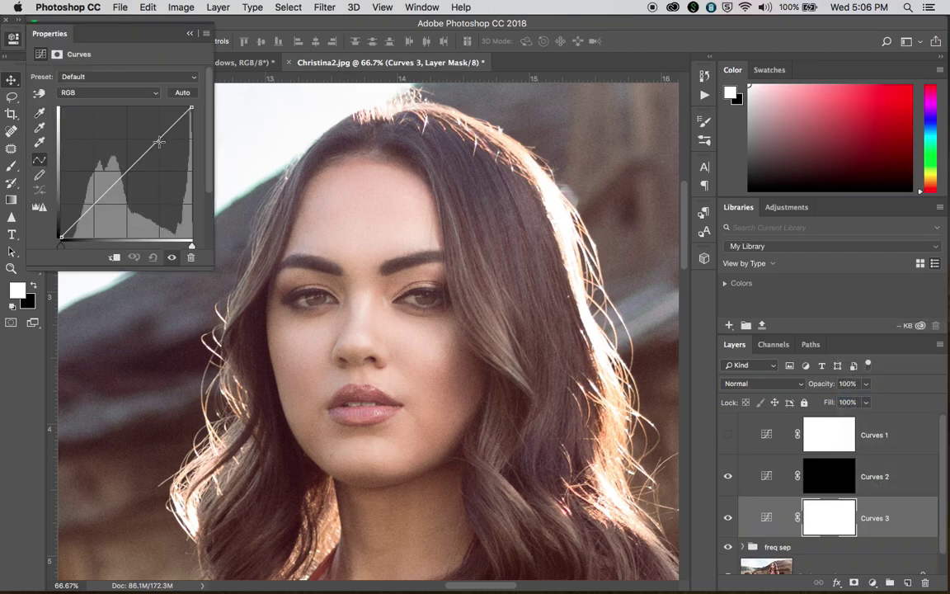
{"action": "left_click_drag", "start_coordinate": [151, 143], "coordinate": [149, 138]}
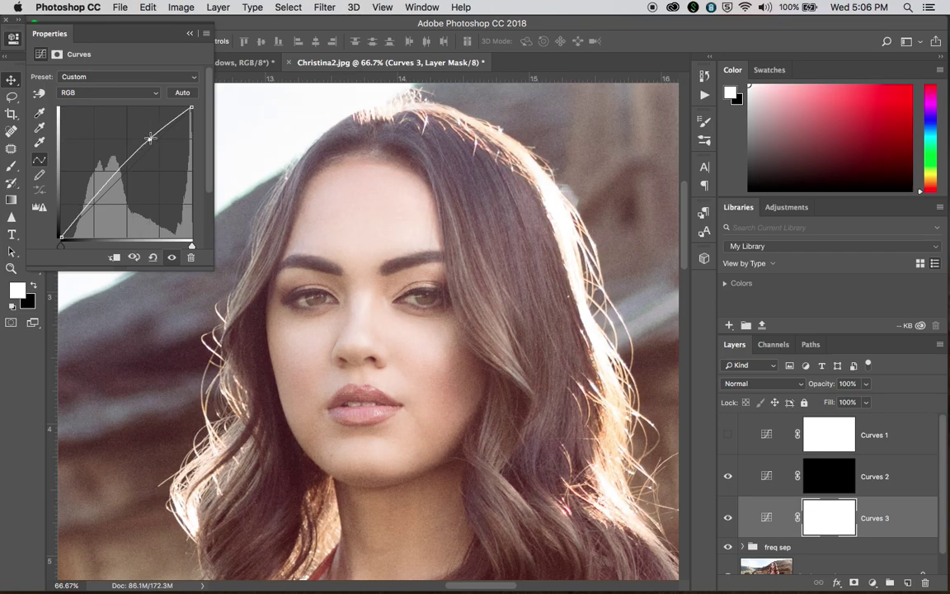
{"action": "left_click", "coordinate": [191, 35]}
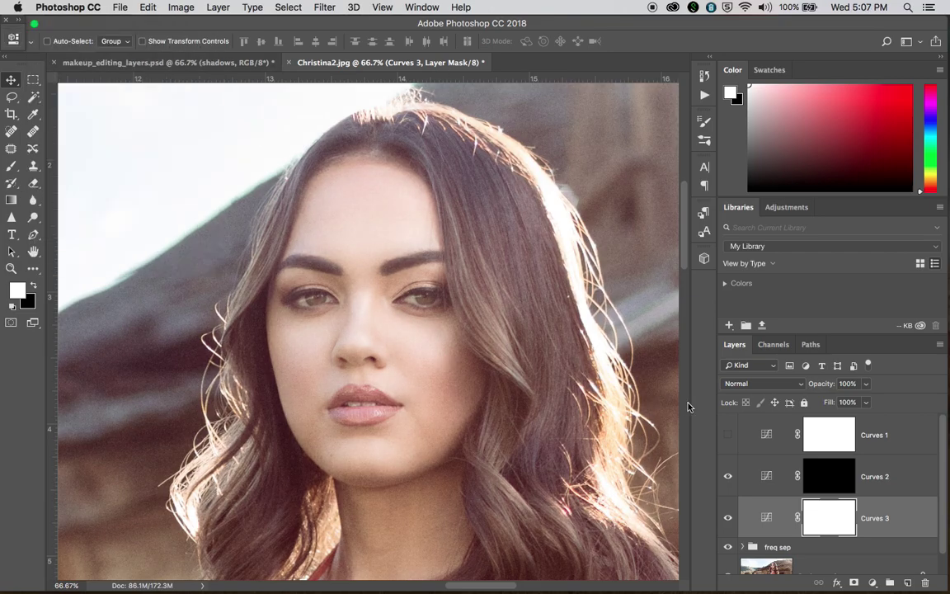
- Rename Curves 2 to 'shadows' and Curves 3 to 'highlights'
{"action": "left_click", "coordinate": [873, 475]}
{"action": "type", "text": "sh"}
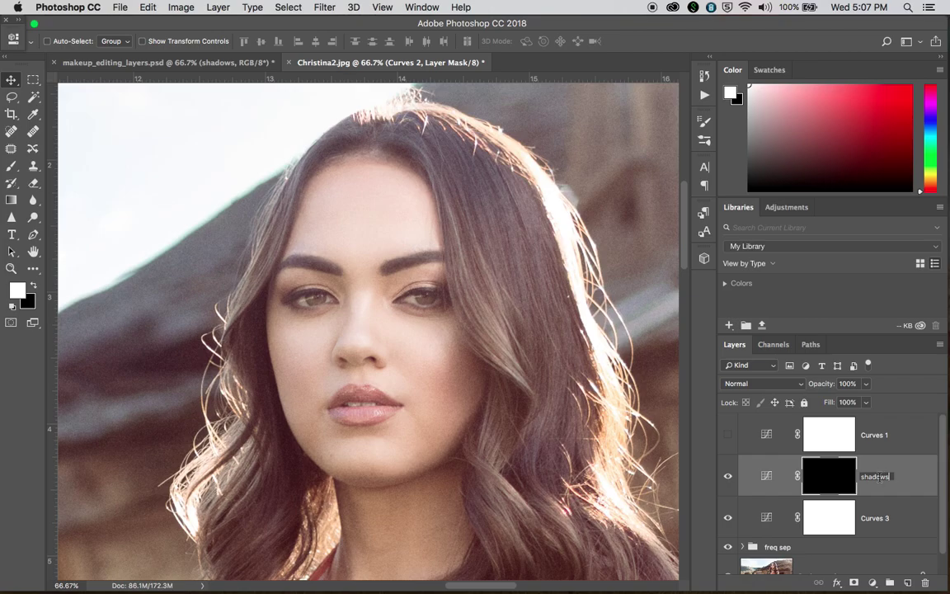
{"action": "type", "text": "adows"}
{"action": "key", "text": "Return"}
{"action": "double_click", "coordinate": [874, 519]}
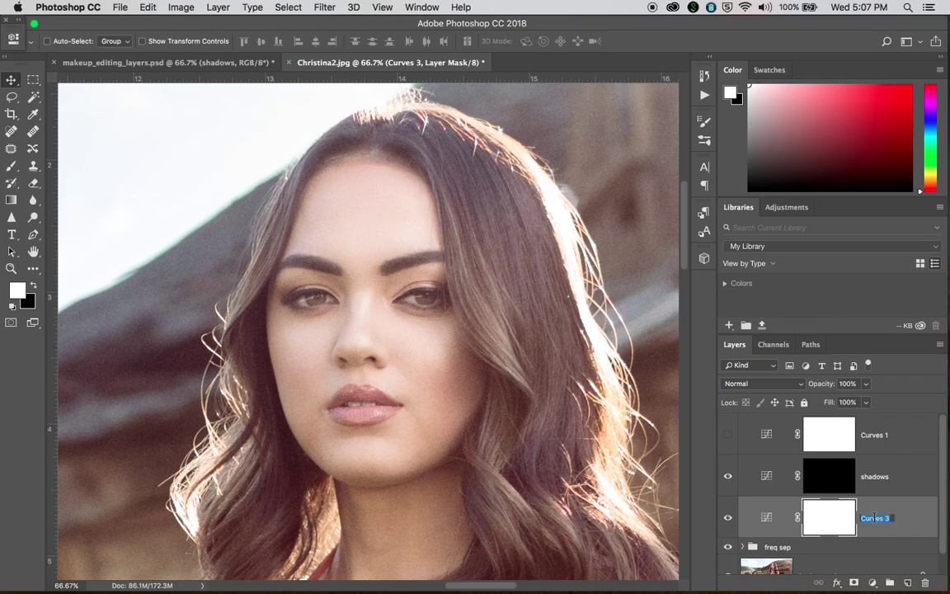
{"action": "type", "text": "highlights"}
{"action": "key", "text": "Return"}
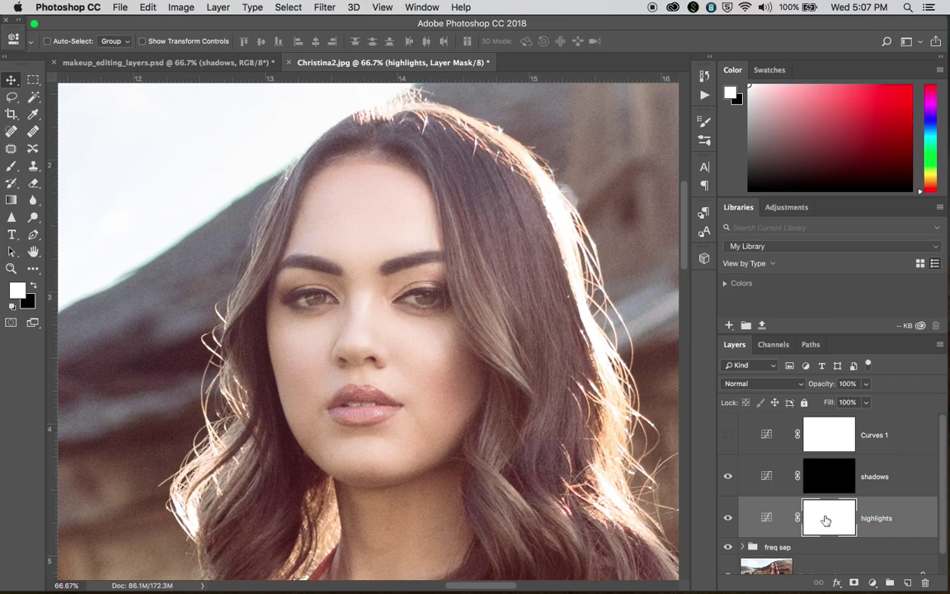
- Make black the foreground colour and fill the highlights mask with black to conceal it
{"action": "left_click", "coordinate": [33, 286]}
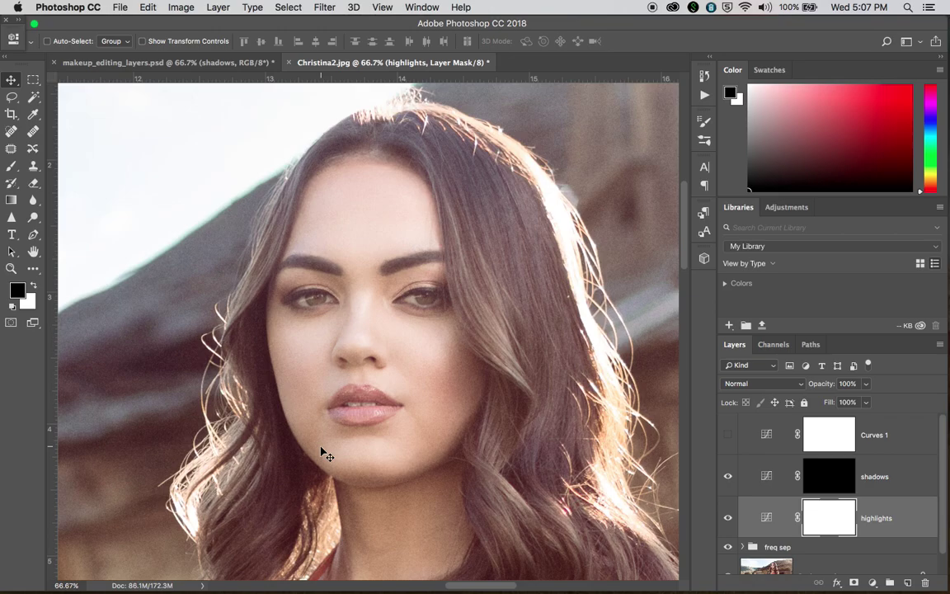
{"action": "key", "text": "alt+BackSpace"}
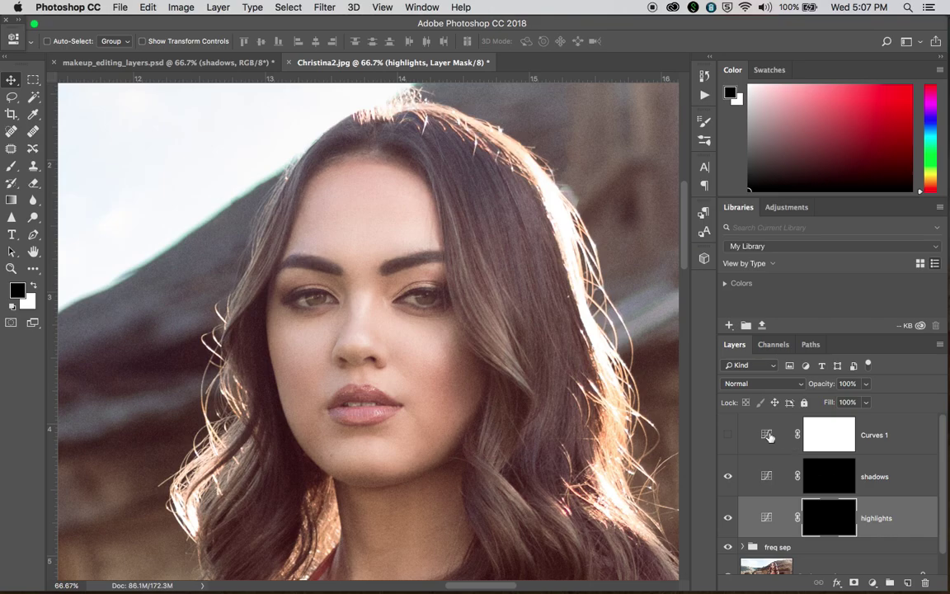
- Switch to the Brush tool and adjust its hardness in the brush settings
{"action": "left_click", "coordinate": [14, 167]}
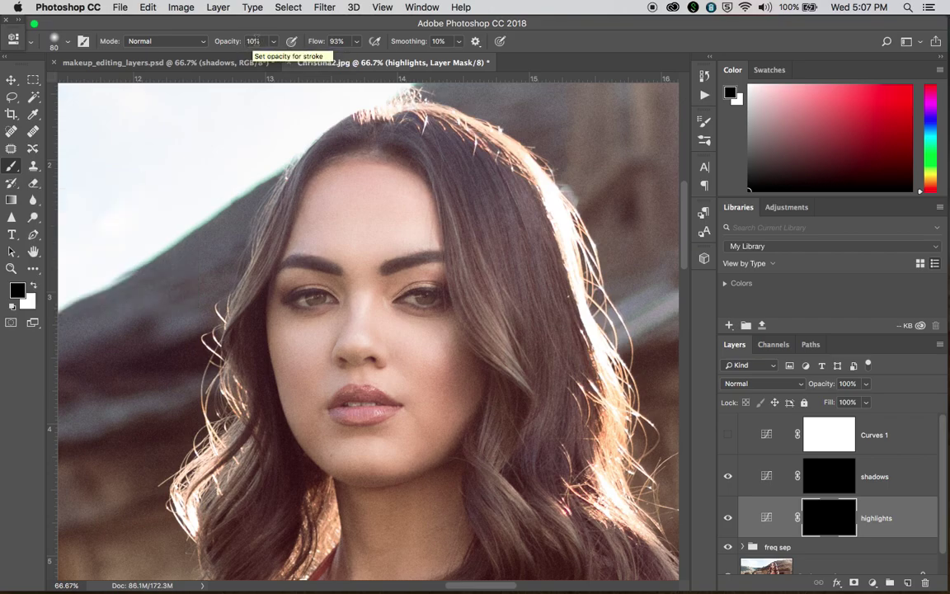
{"action": "left_click", "coordinate": [65, 39]}
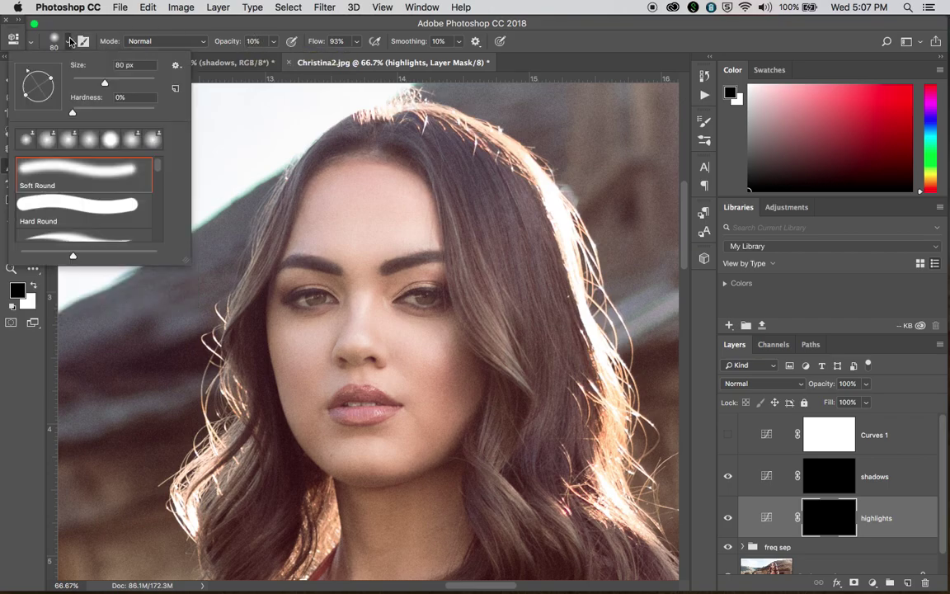
{"action": "left_click", "coordinate": [73, 99]}
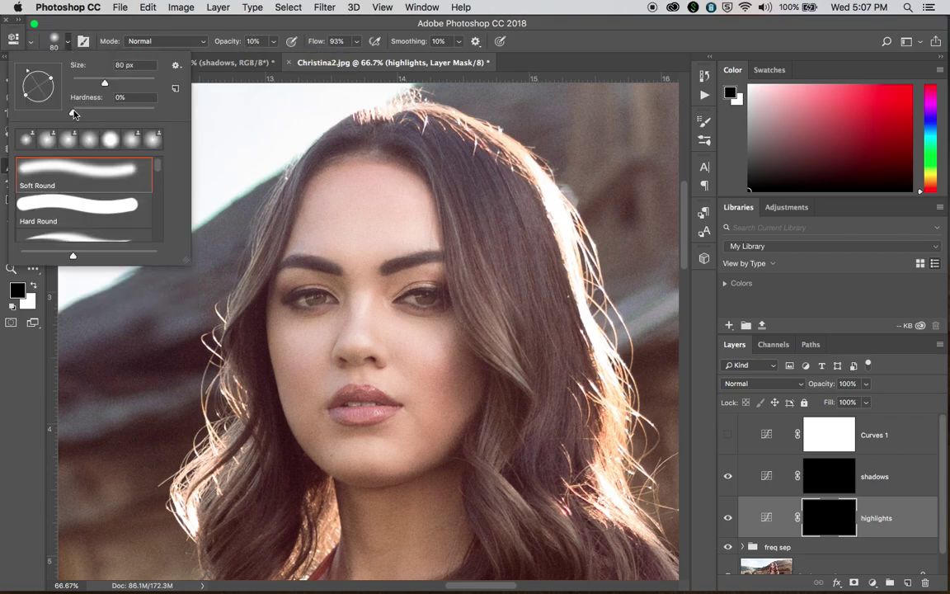
{"action": "left_click", "coordinate": [169, 27]}
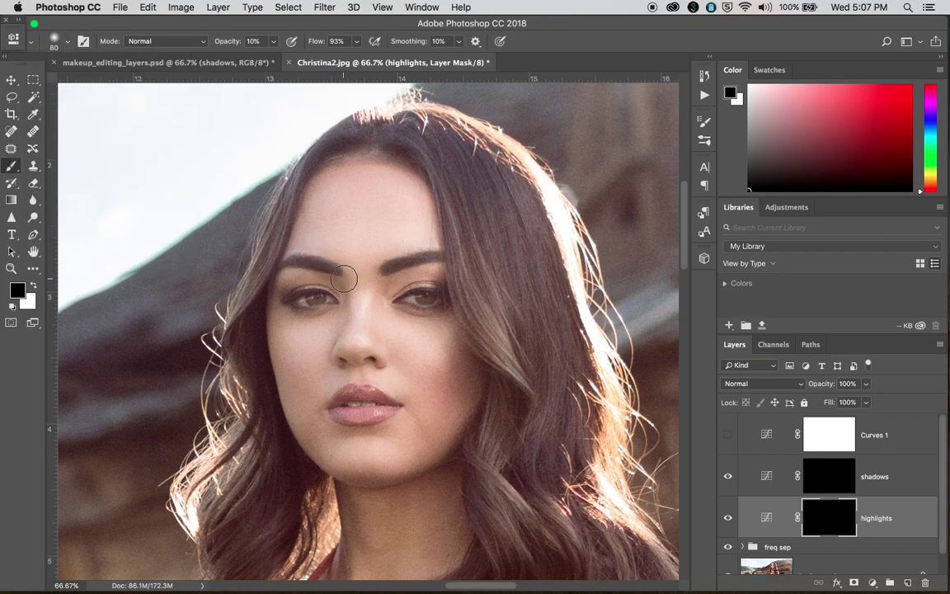
- Resize the brush with the bracket keys toward the target size of 150 pixels
{"action": "key", "text": "bracketright"}
{"action": "key", "text": "bracketright"}
{"action": "key", "text": "bracketright"}
{"action": "key", "text": "bracketright"}
{"action": "key", "text": "bracketright"}
{"action": "key", "text": "bracketleft"}
{"action": "key", "text": "bracketleft"}
{"action": "key", "text": "bracketleft"}
{"action": "key", "text": "bracketleft"}
{"action": "key", "text": "bracketright"}
{"action": "key", "text": "bracketright"}
{"action": "key", "text": "bracketright"}
{"action": "key", "text": "bracketleft"}
{"action": "key", "text": "bracketleft"}
{"action": "key", "text": "bracketleft"}
{"action": "key", "text": "bracketleft"}
{"action": "key", "text": "bracketright"}
{"action": "key", "text": "bracketright"}
{"action": "key", "text": "bracketright"}
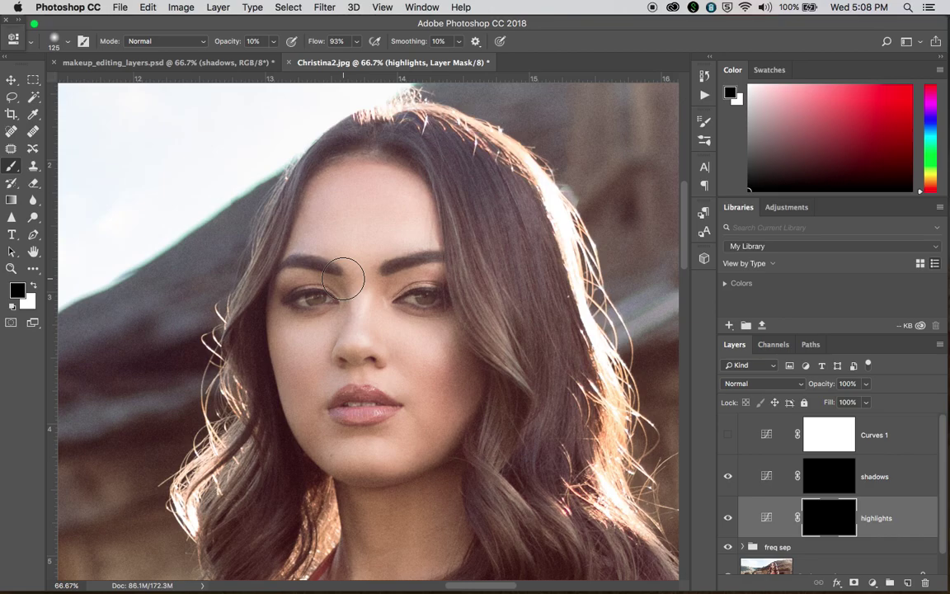
{"action": "key", "text": "bracketleft"}
{"action": "key", "text": "bracketleft"}
{"action": "key", "text": "bracketleft"}
{"action": "key", "text": "bracketright"}
{"action": "key", "text": "bracketright"}
{"action": "key", "text": "bracketright"}
{"action": "key", "text": "bracketright"}
{"action": "key", "text": "bracketright"}
{"action": "key", "text": "bracketleft"}
{"action": "key", "text": "bracketleft"}
{"action": "key", "text": "bracketleft"}
{"action": "key", "text": "bracketright"}
{"action": "key", "text": "bracketright"}
{"action": "key", "text": "bracketleft"}
{"action": "key", "text": "bracketleft"}
{"action": "key", "text": "bracketright"}
{"action": "key", "text": "bracketright"}
- Rename Curves 1 to 'guide', then target the shadows layer mask
{"action": "double_click", "coordinate": [875, 434]}
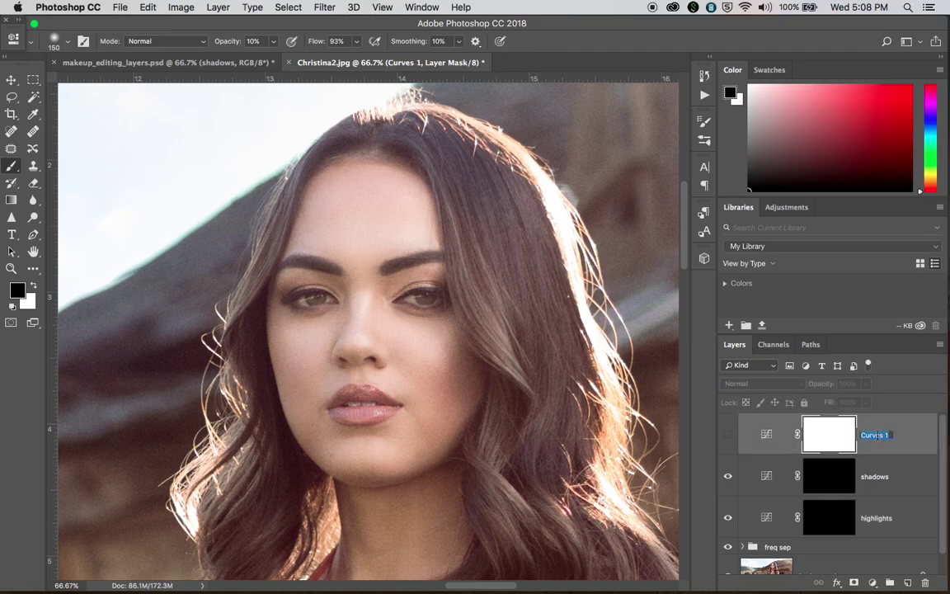
{"action": "type", "text": "qu"}
{"action": "key", "text": "Return"}
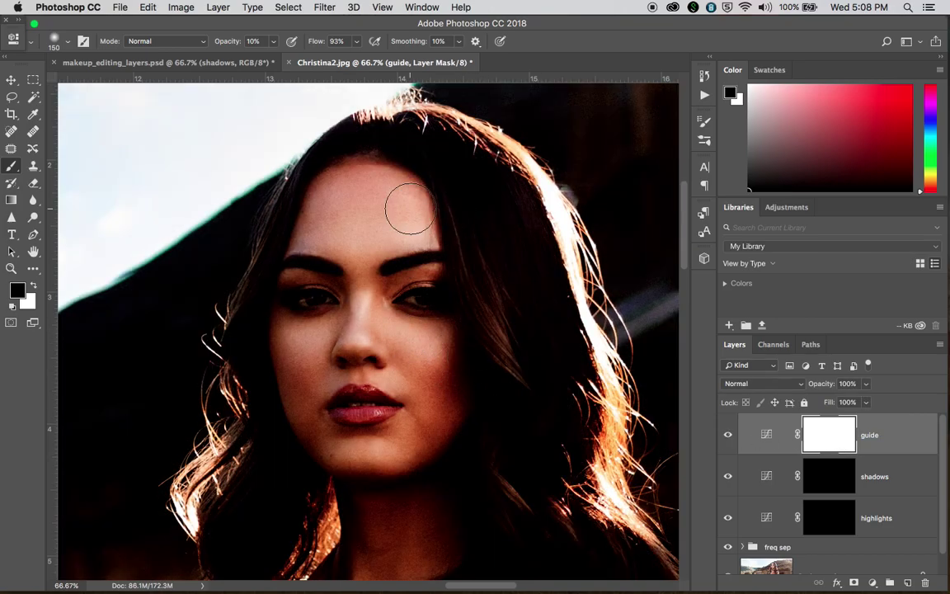
{"action": "left_click", "coordinate": [842, 485]}
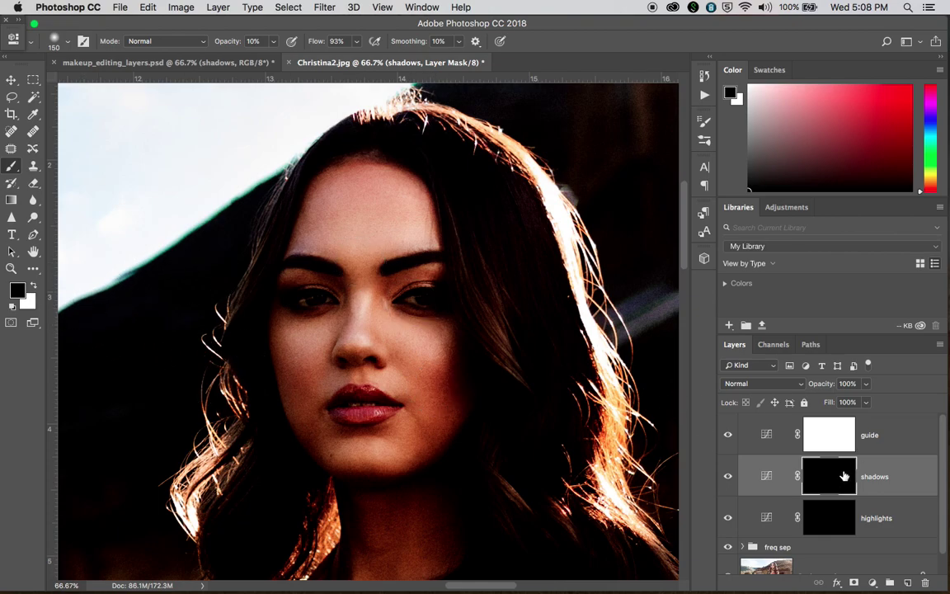
- Paint white into the shadows mask over cheek, eyebrow and chin with 45–100 px brushes, then hide guide
{"action": "left_click", "coordinate": [35, 286]}
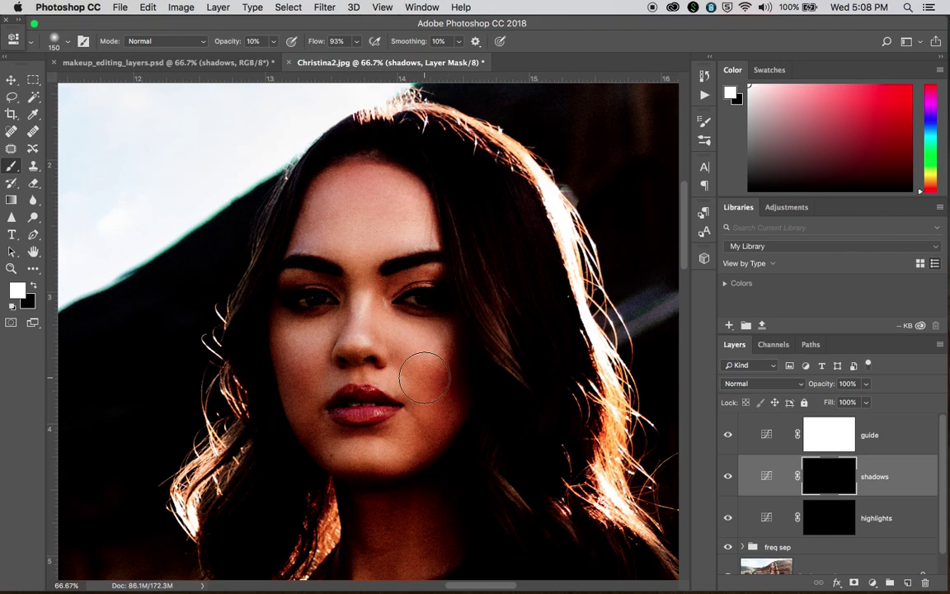
{"action": "key", "text": "bracketleft"}
{"action": "key", "text": "bracketleft"}
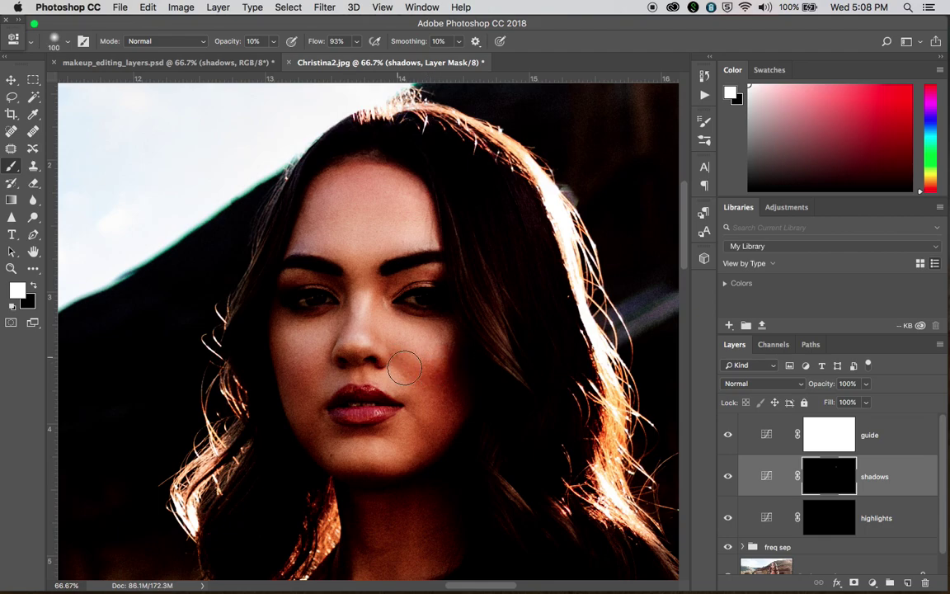
{"action": "mouse_move", "coordinate": [429, 373]}
{"action": "left_mouse_down"}
{"action": "mouse_move", "coordinate": [451, 391]}
{"action": "mouse_move", "coordinate": [436, 421]}
{"action": "mouse_move", "coordinate": [430, 416]}
{"action": "mouse_move", "coordinate": [447, 405]}
{"action": "mouse_move", "coordinate": [430, 374]}
{"action": "mouse_move", "coordinate": [420, 406]}
{"action": "mouse_move", "coordinate": [426, 366]}
{"action": "mouse_move", "coordinate": [466, 345]}
{"action": "mouse_move", "coordinate": [460, 320]}
{"action": "left_mouse_up"}
{"action": "key", "text": "bracketleft"}
{"action": "key", "text": "bracketleft"}
{"action": "key", "text": "bracketleft"}
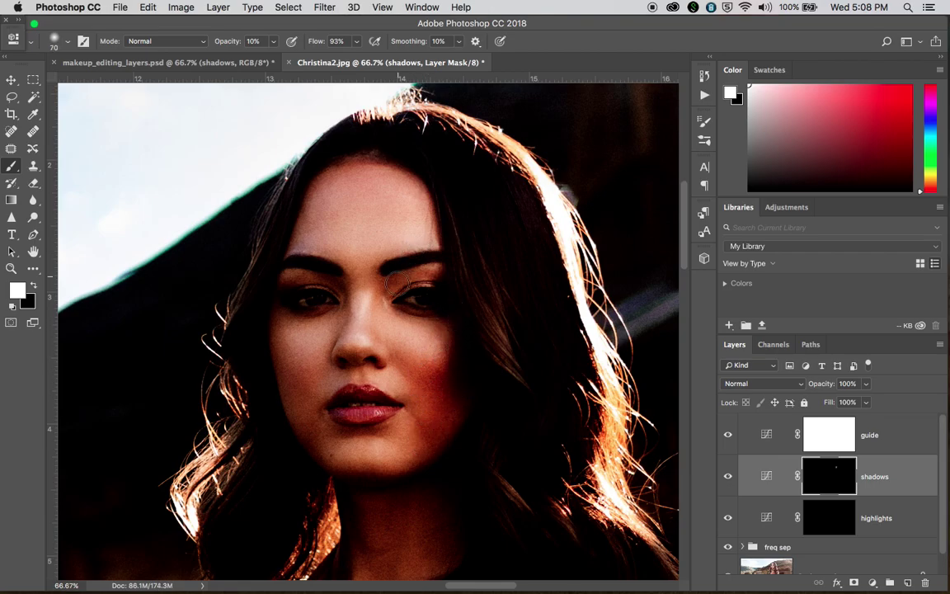
{"action": "key", "text": "bracketleft"}
{"action": "key", "text": "bracketleft"}
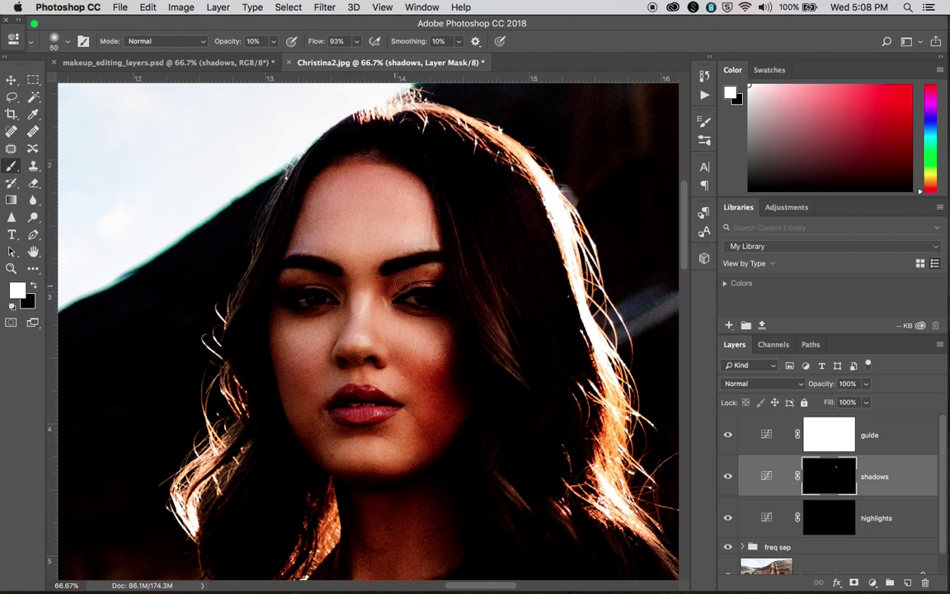
{"action": "key", "text": "bracketright"}
{"action": "key", "text": "bracketright"}
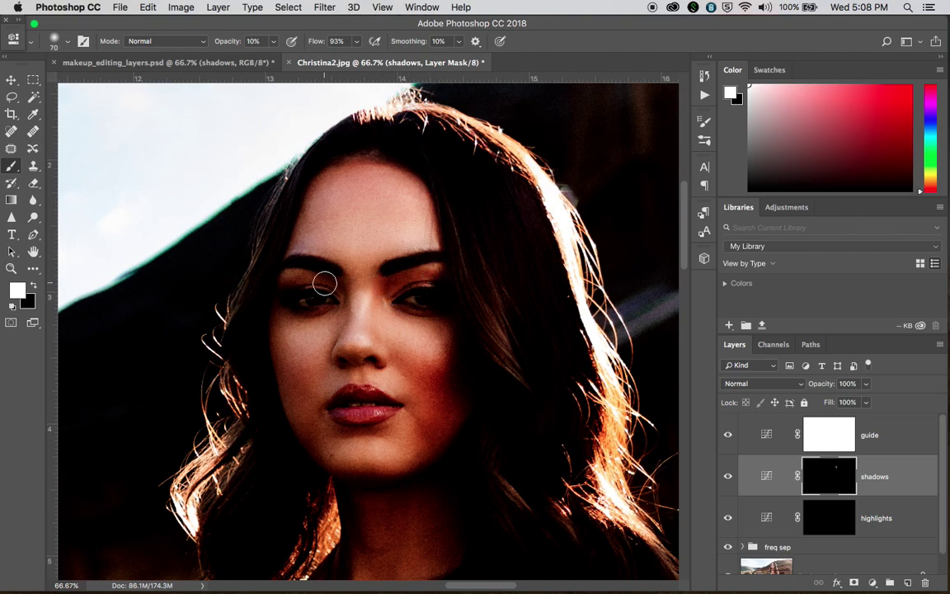
{"action": "key", "text": "bracketleft"}
{"action": "key", "text": "bracketright"}
{"action": "key", "text": "bracketright"}
{"action": "key", "text": "bracketright"}
{"action": "key", "text": "bracketright"}
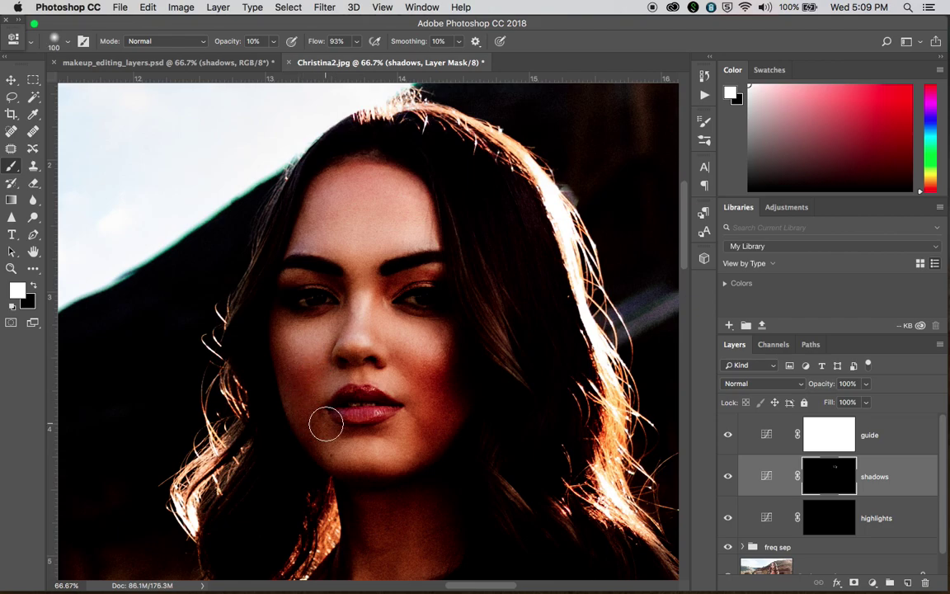
{"action": "key", "text": "bracketleft"}
{"action": "key", "text": "bracketleft"}
{"action": "key", "text": "bracketleft"}
{"action": "key", "text": "bracketleft"}
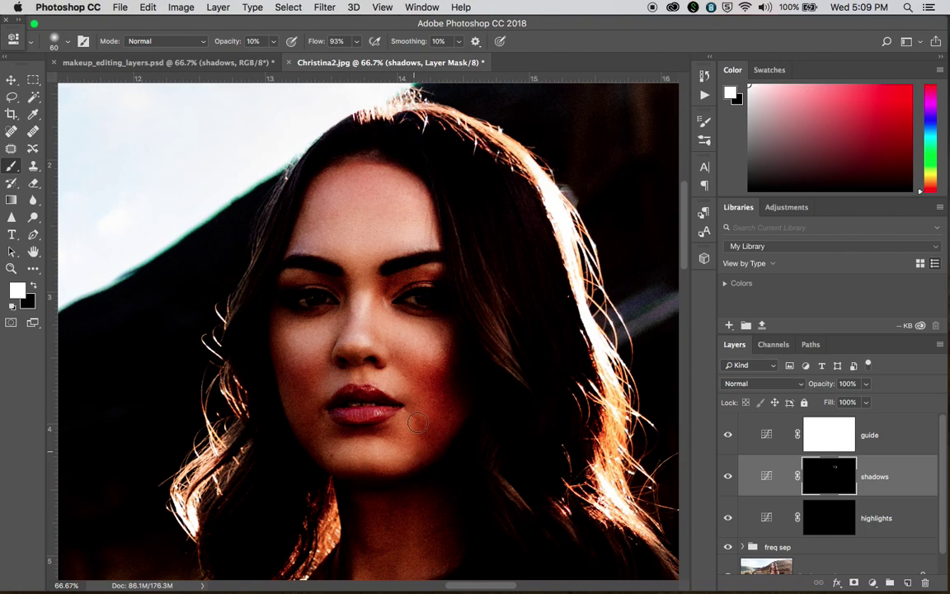
{"action": "key", "text": "bracketleft"}
{"action": "key", "text": "bracketleft"}
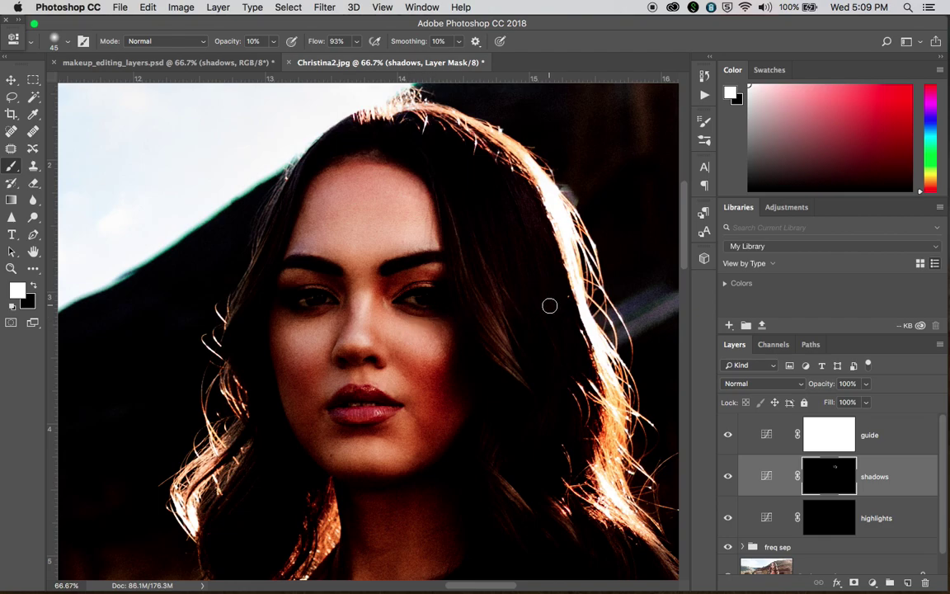
{"action": "left_click", "coordinate": [728, 436]}
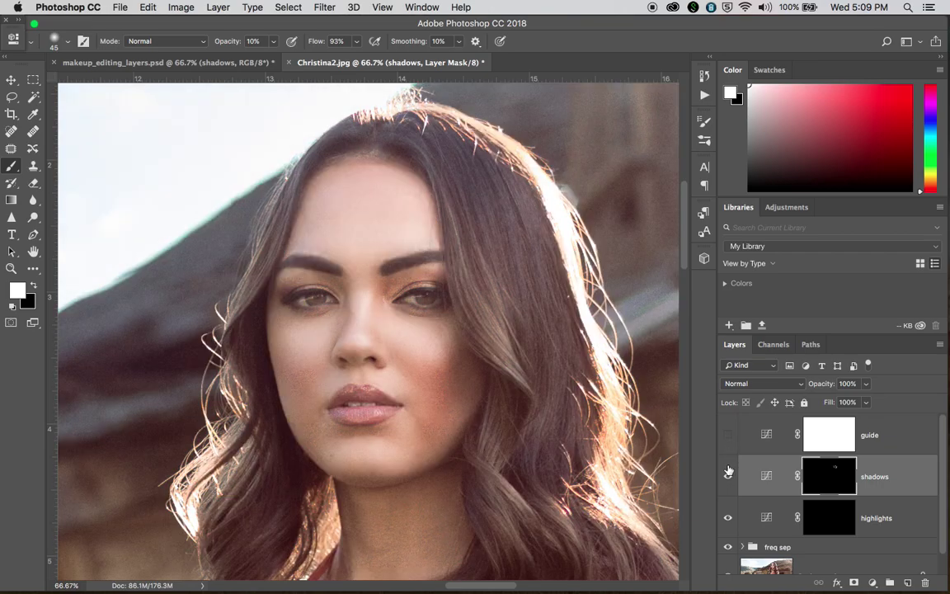
{"action": "left_click", "coordinate": [729, 479]}
{"action": "left_click", "coordinate": [728, 478]}
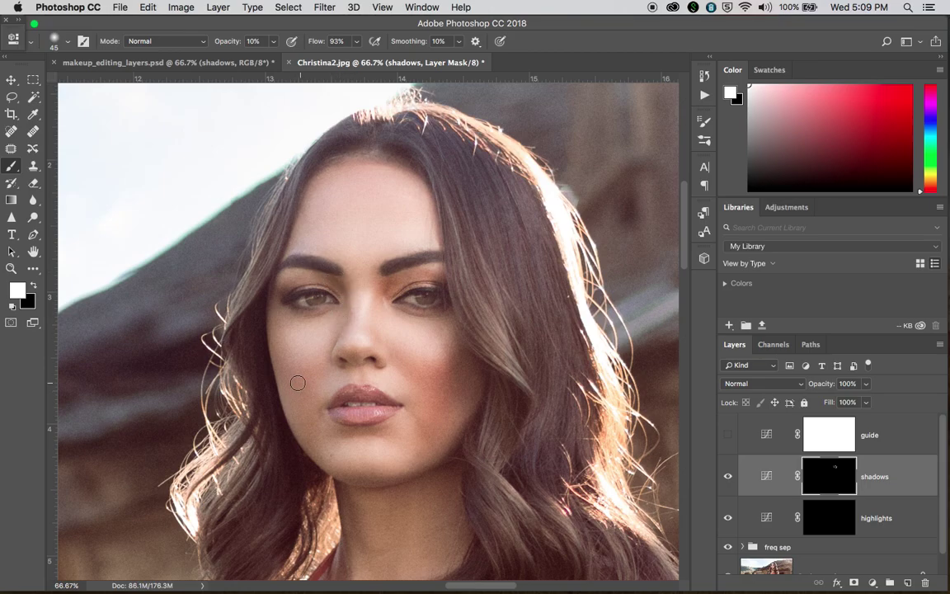
{"action": "key", "text": "bracketright"}
{"action": "key", "text": "bracketright"}
{"action": "key", "text": "bracketright"}
{"action": "key", "text": "bracketright"}
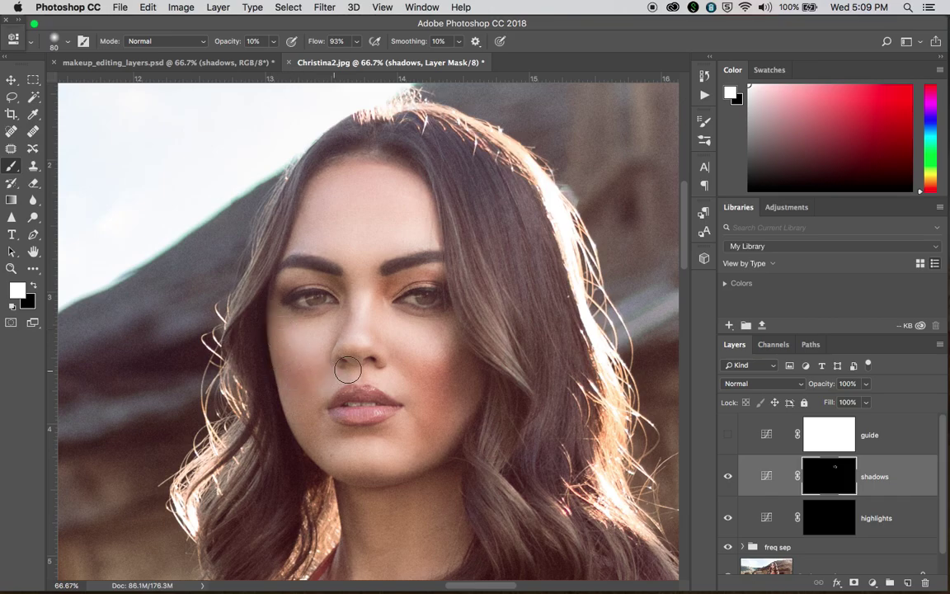
{"action": "key", "text": "bracketleft"}
{"action": "key", "text": "bracketleft"}
{"action": "key", "text": "bracketleft"}
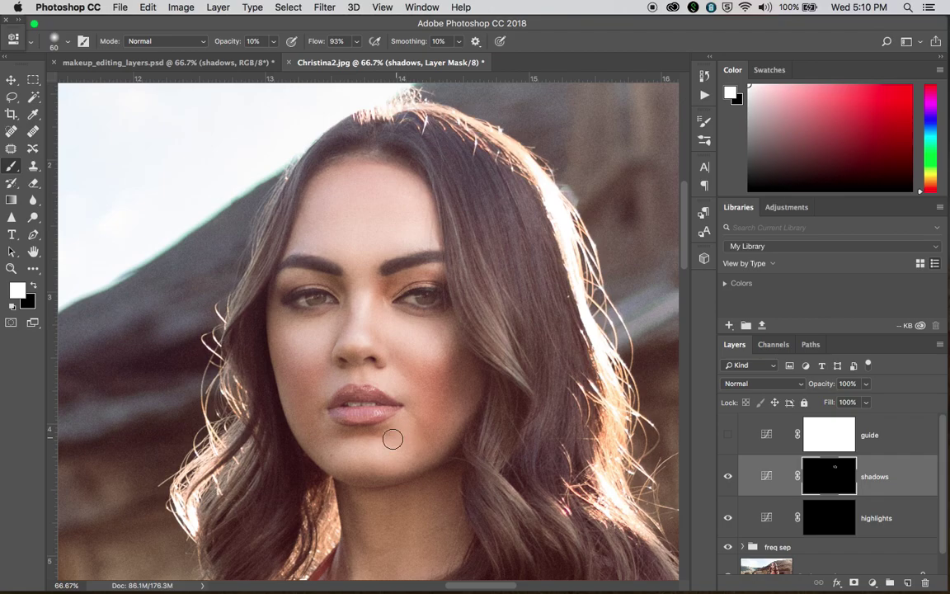
{"action": "key", "text": "bracketright"}
{"action": "key", "text": "bracketright"}
{"action": "key", "text": "bracketright"}
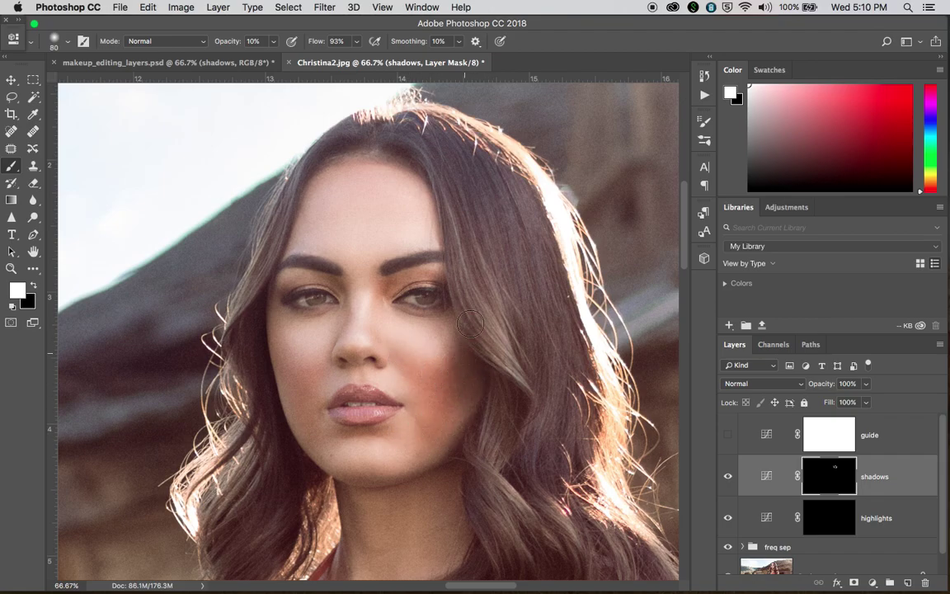
{"action": "key", "text": "bracketleft"}
{"action": "key", "text": "bracketleft"}
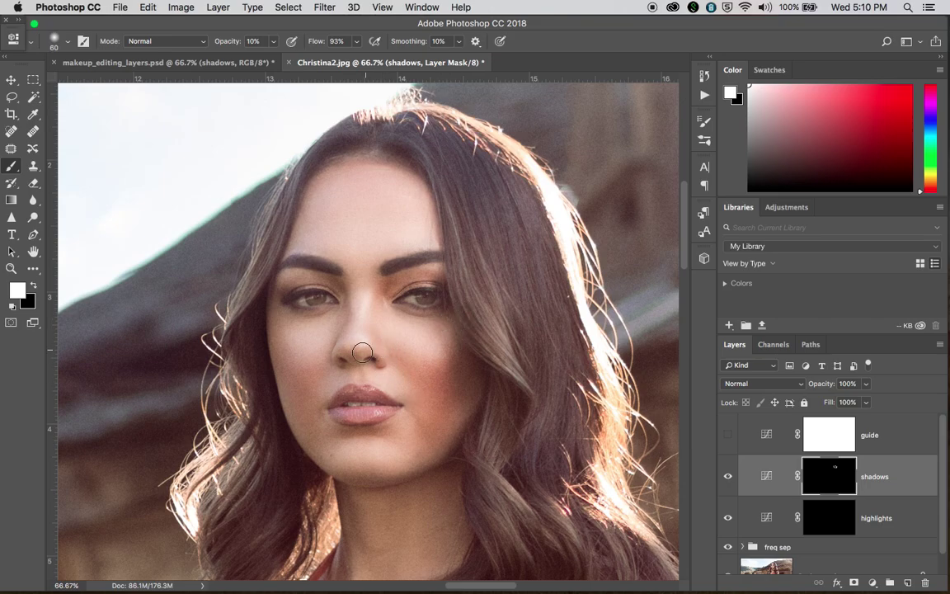
{"action": "key", "text": "bracketleft"}
{"action": "key", "text": "bracketleft"}
{"action": "key", "text": "bracketright"}
{"action": "key", "text": "bracketright"}
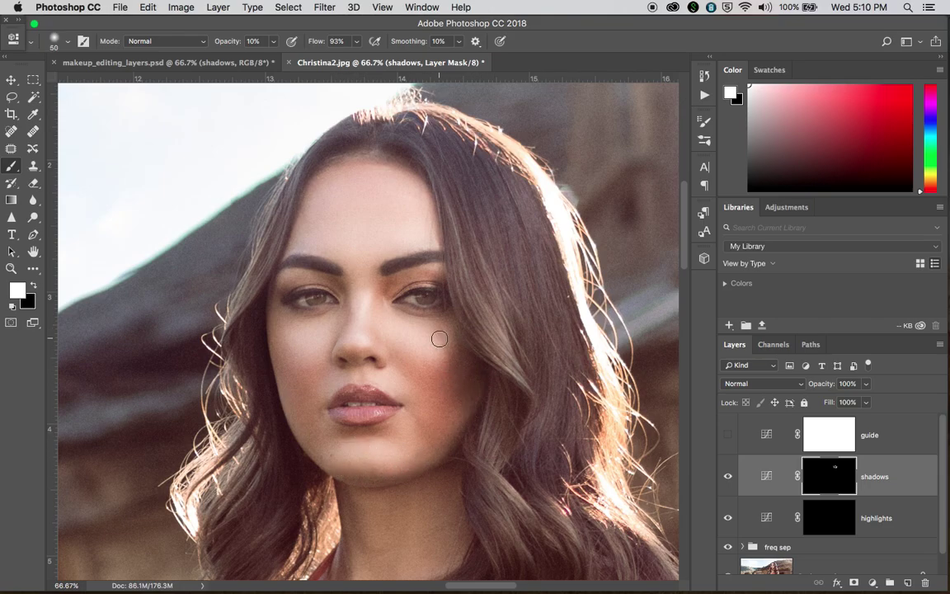
{"action": "key", "text": "bracketright"}
{"action": "key", "text": "bracketright"}
{"action": "key", "text": "bracketright"}
{"action": "key", "text": "bracketleft"}
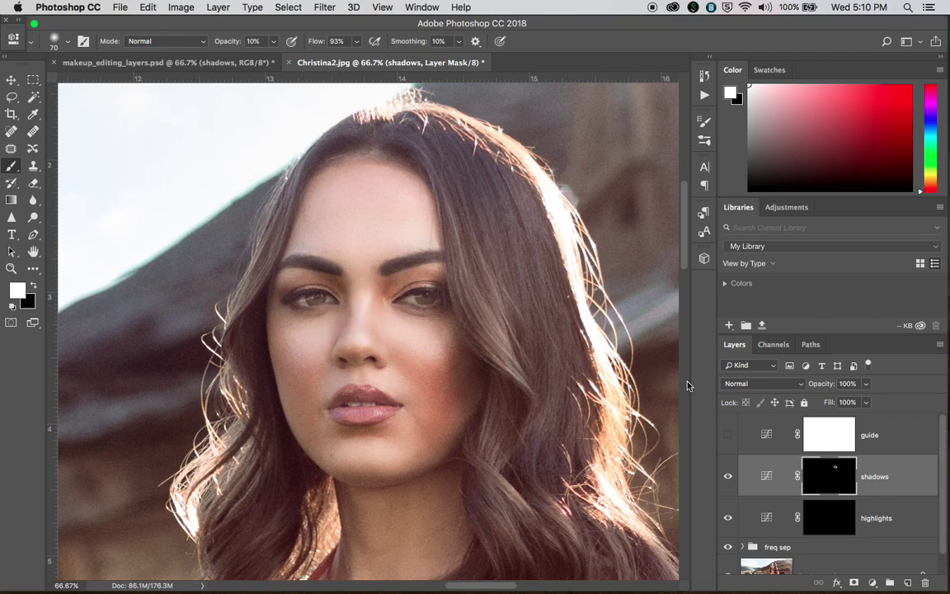
{"action": "left_click", "coordinate": [728, 433]}
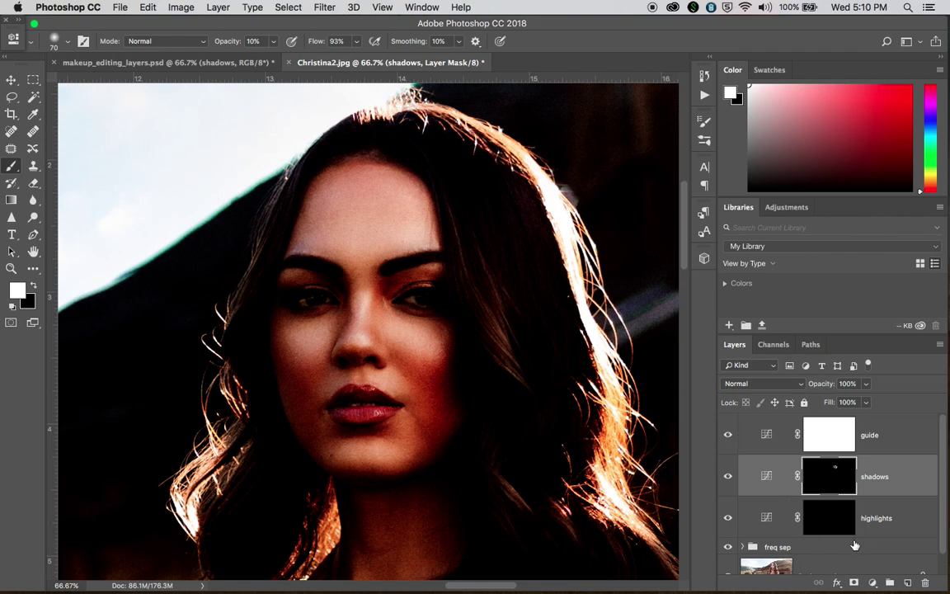
- On the highlights mask, paint white over forehead, eyebrow, cheek and chin with 40–90 px brushes
{"action": "left_click", "coordinate": [833, 517]}
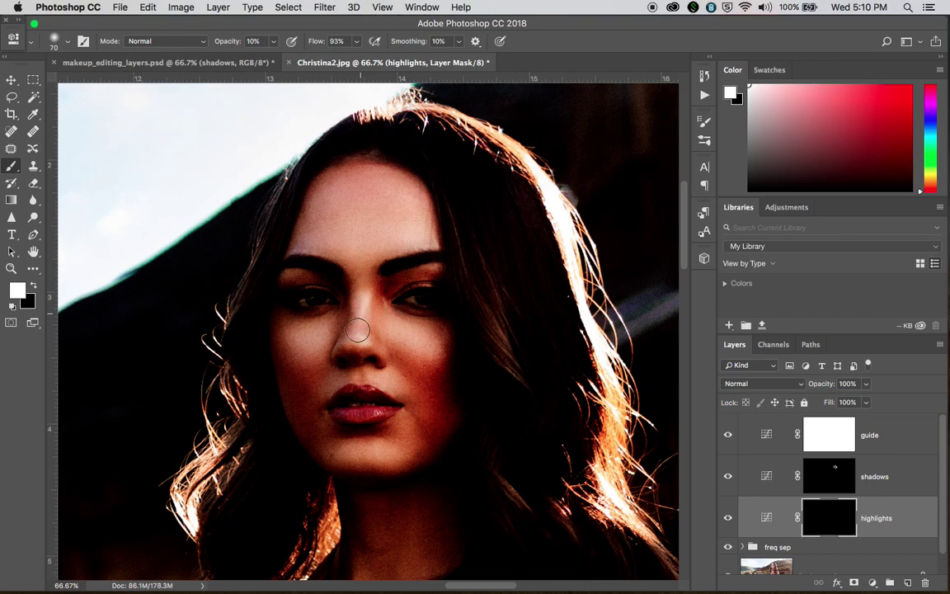
{"action": "key", "text": "bracketleft"}
{"action": "key", "text": "bracketright"}
{"action": "mouse_move", "coordinate": [350, 216]}
{"action": "left_mouse_down"}
{"action": "mouse_move", "coordinate": [324, 214]}
{"action": "mouse_move", "coordinate": [394, 223]}
{"action": "mouse_move", "coordinate": [386, 221]}
{"action": "left_mouse_up"}
{"action": "key", "text": "bracketright"}
{"action": "key", "text": "bracketright"}
{"action": "key", "text": "bracketleft"}
{"action": "key", "text": "bracketleft"}
{"action": "key", "text": "bracketleft"}
{"action": "key", "text": "bracketleft"}
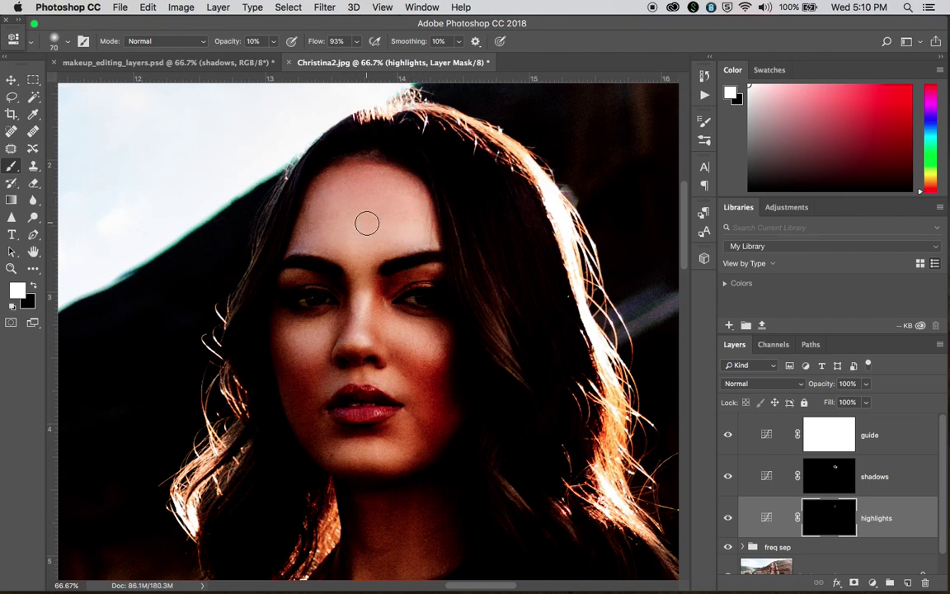
{"action": "key", "text": "bracketleft"}
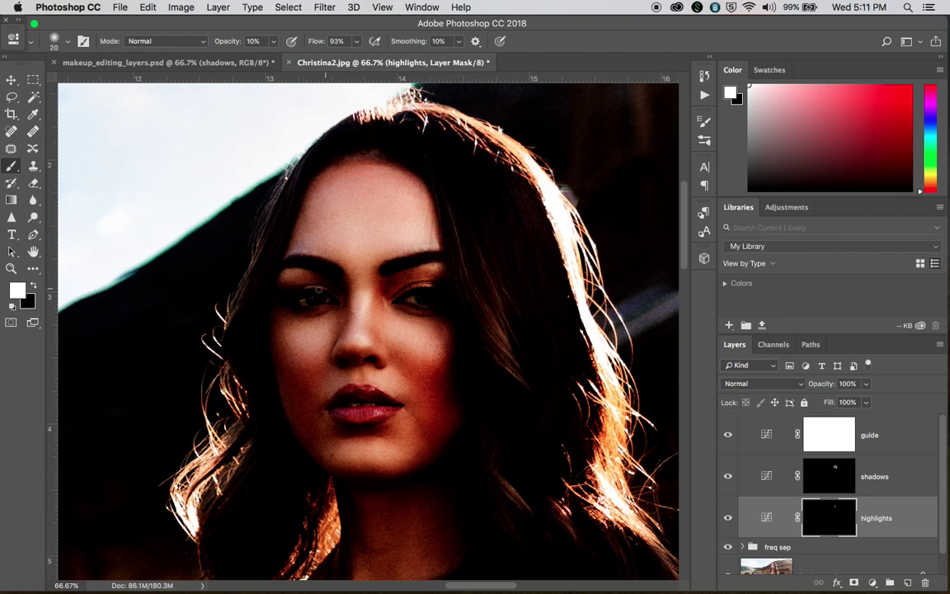
{"action": "key", "text": "bracketright"}
{"action": "key", "text": "bracketright"}
{"action": "key", "text": "bracketright"}
{"action": "key", "text": "bracketright"}
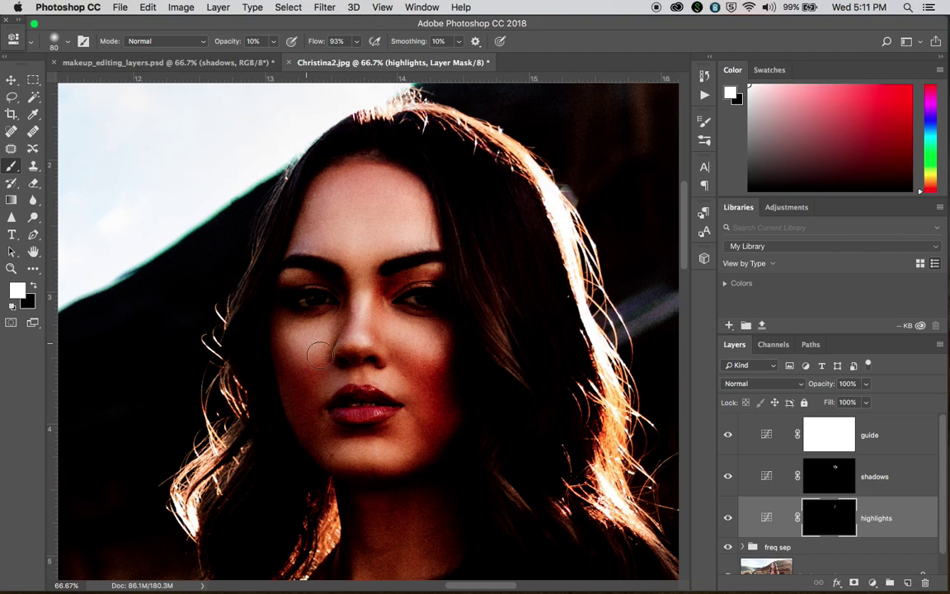
{"action": "key", "text": "bracketleft"}
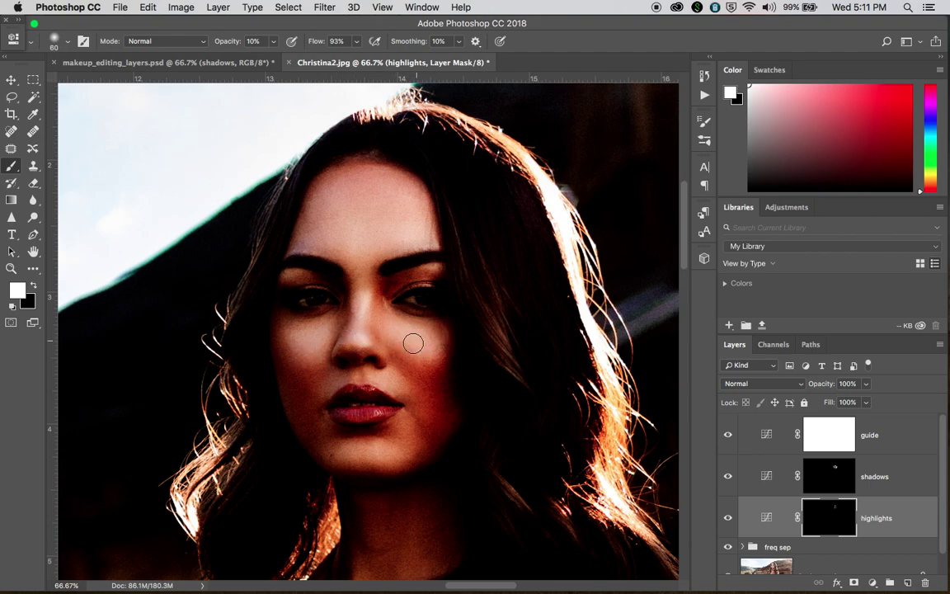
{"action": "key", "text": "bracketleft"}
{"action": "key", "text": "bracketleft"}
{"action": "key", "text": "bracketleft"}
{"action": "key", "text": "bracketleft"}
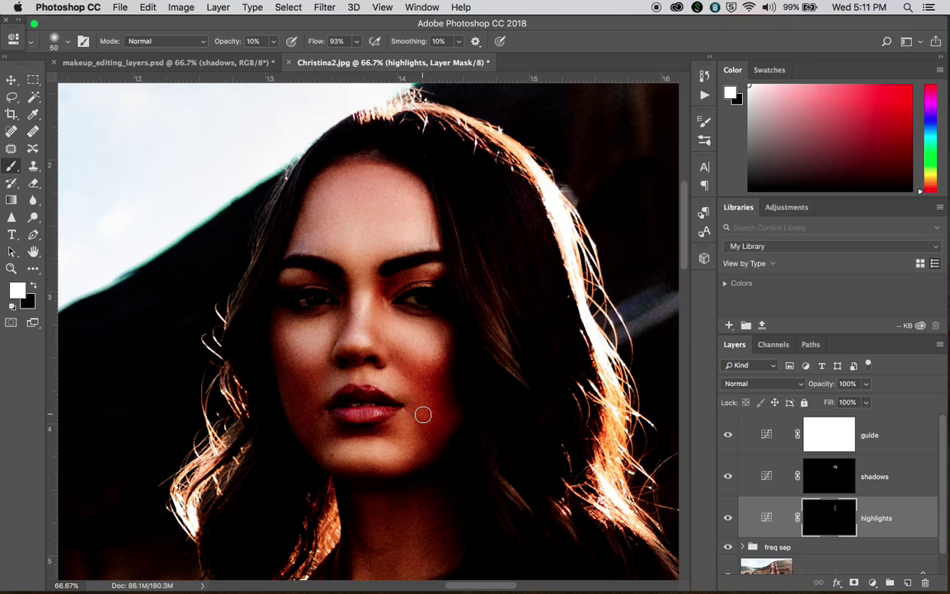
- Toggle the guide layer off and on to compare, leaving it visible and selected
{"action": "left_click", "coordinate": [728, 436]}
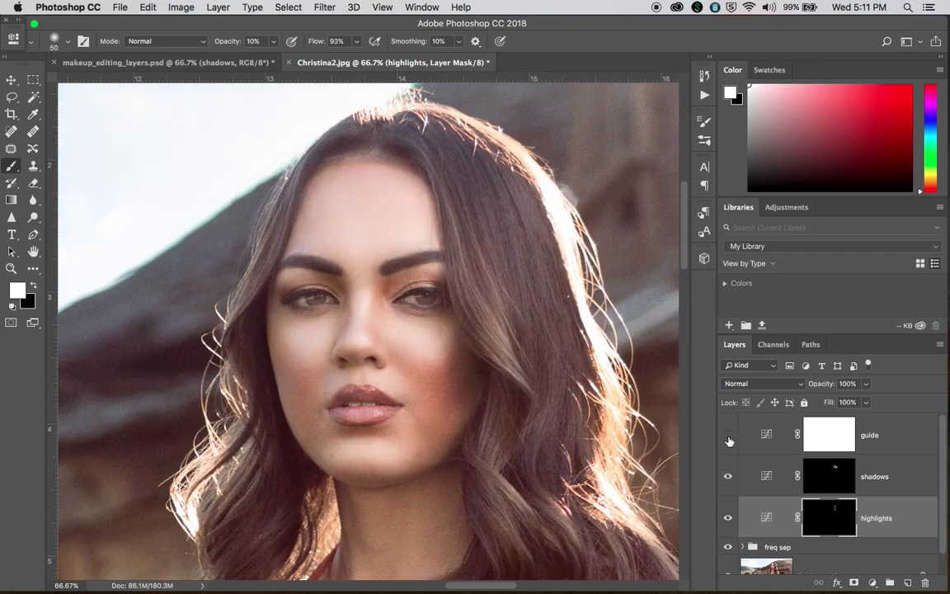
{"action": "left_click", "coordinate": [729, 440]}
{"action": "left_click", "coordinate": [729, 439]}
{"action": "left_click", "coordinate": [728, 439]}
{"action": "left_click", "coordinate": [728, 440]}
{"action": "left_click", "coordinate": [728, 440]}
{"action": "left_click", "coordinate": [837, 445]}
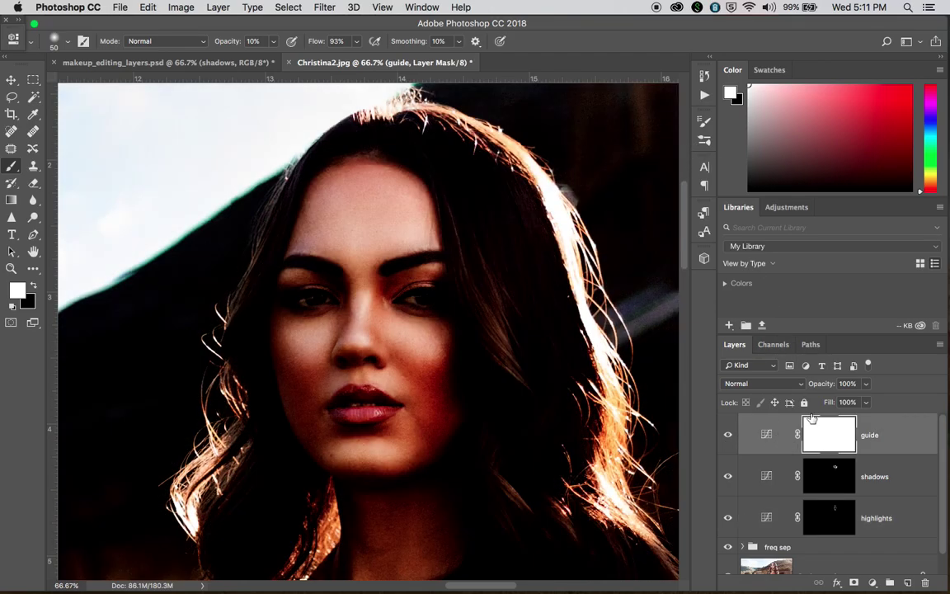
{"action": "scroll", "coordinate": [793, 466], "scroll_direction": "down", "scroll_amount": 1}
{"action": "scroll", "coordinate": [793, 467], "scroll_direction": "up", "scroll_amount": 1}
- Enlarge the Layers panel to list everything down to Background, then target the shadows mask
{"action": "left_click_drag", "start_coordinate": [854, 332], "coordinate": [856, 305]}
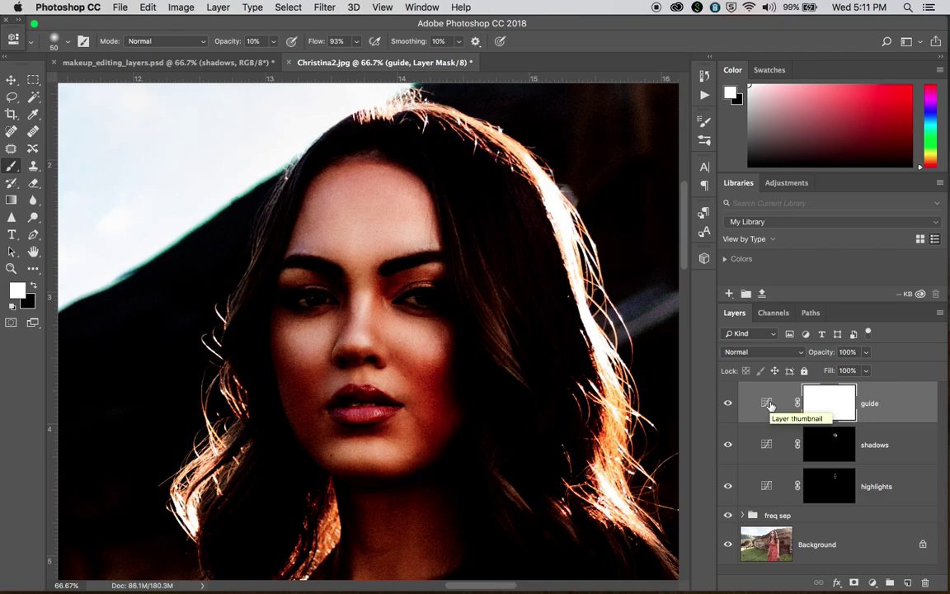
{"action": "scroll", "coordinate": [538, 353], "scroll_direction": "down", "scroll_amount": 5}
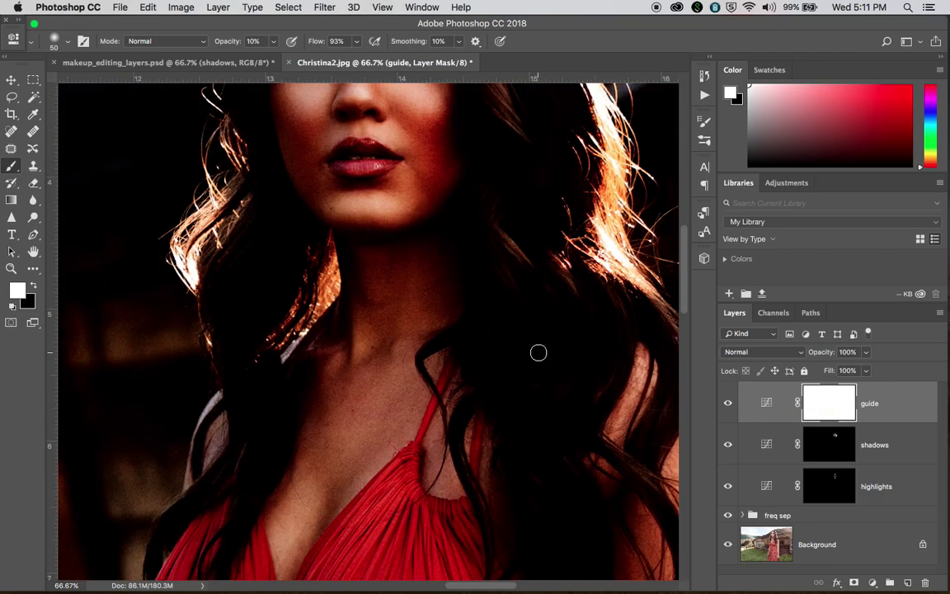
{"action": "scroll", "coordinate": [538, 353], "scroll_direction": "down", "scroll_amount": 3}
{"action": "scroll", "coordinate": [537, 353], "scroll_direction": "up", "scroll_amount": 3}
{"action": "scroll", "coordinate": [537, 353], "scroll_direction": "down", "scroll_amount": 1}
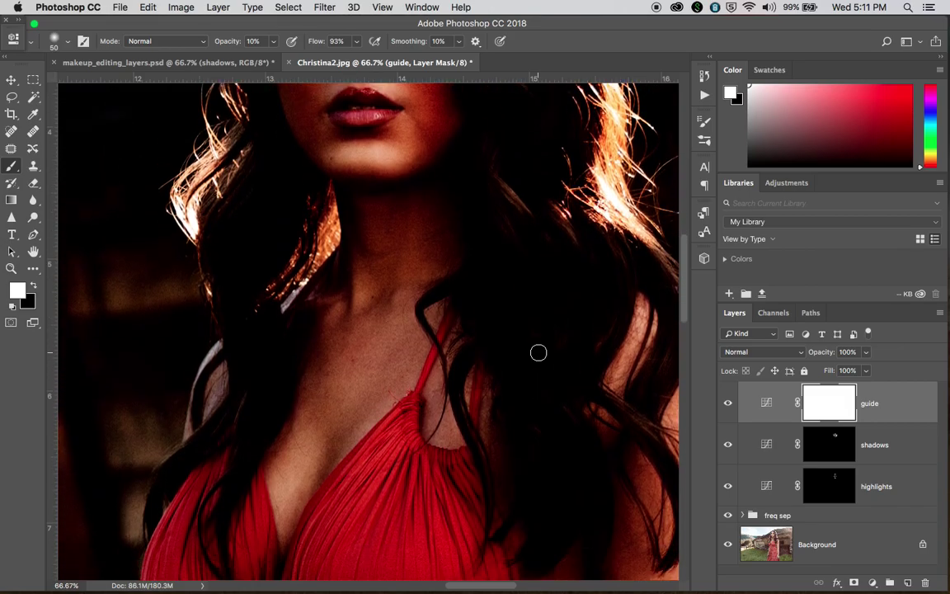
{"action": "left_click", "coordinate": [830, 446]}
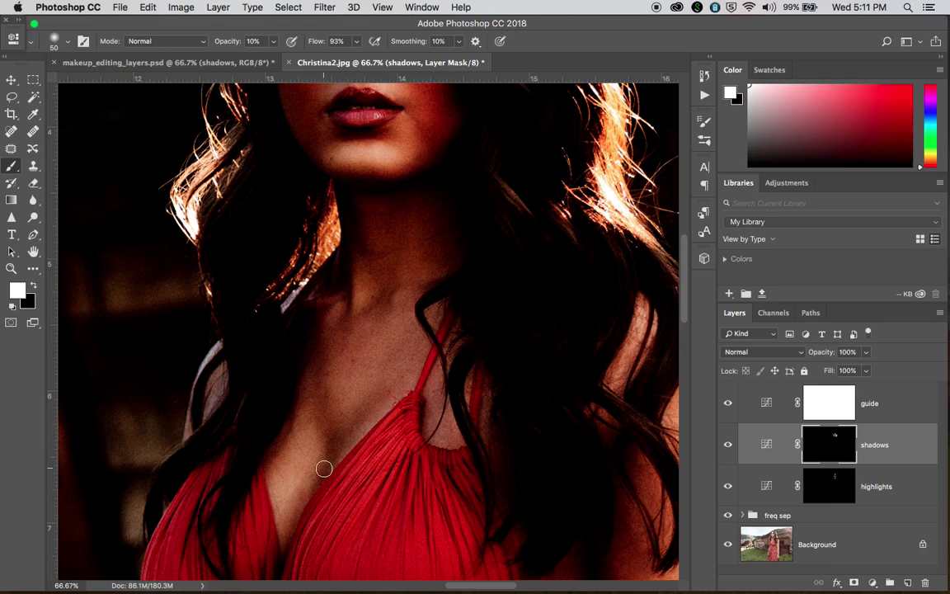
- Set the brush to 60 pixels and move the view up to zoom into the chest
{"action": "key", "text": "bracketright"}
{"action": "key", "text": "bracketright"}
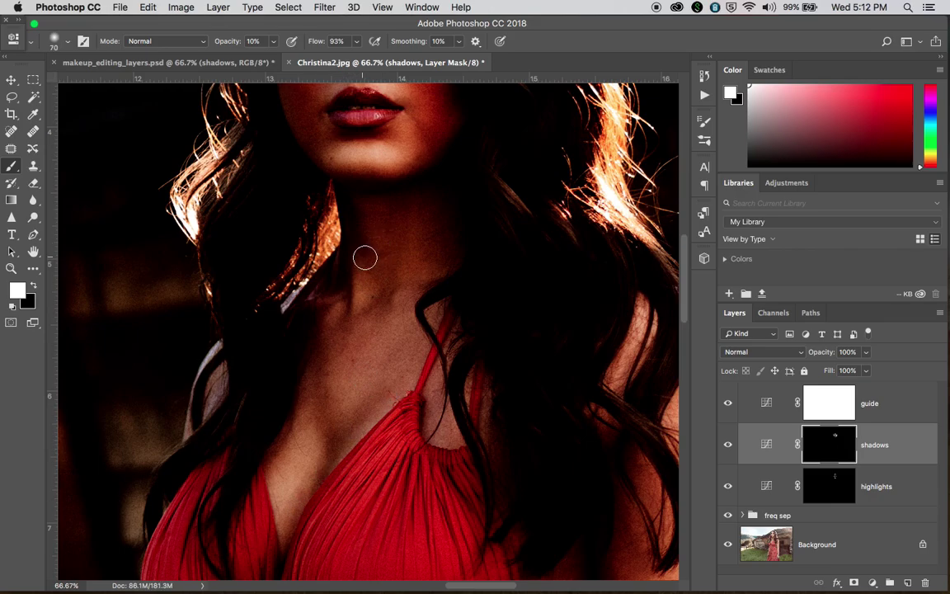
{"action": "key", "text": "bracketleft"}
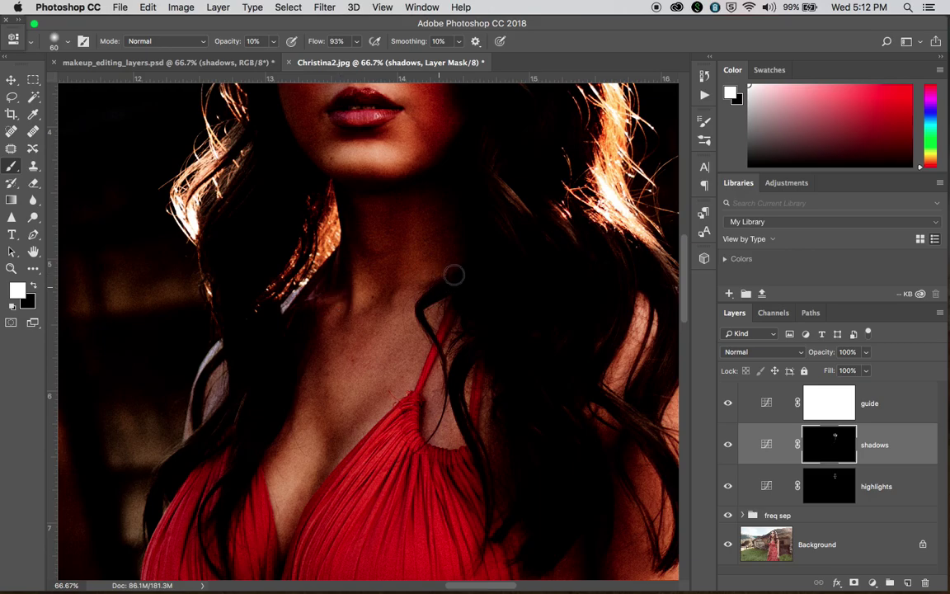
{"action": "left_click_drag", "start_coordinate": [431, 394], "coordinate": [449, 278]}
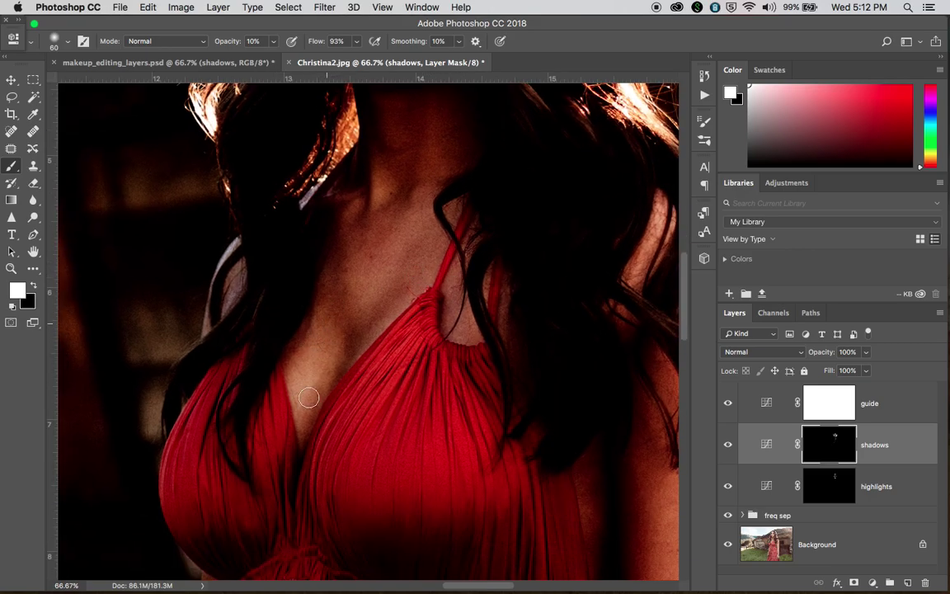
{"action": "left_click_drag", "start_coordinate": [420, 293], "coordinate": [513, 333]}
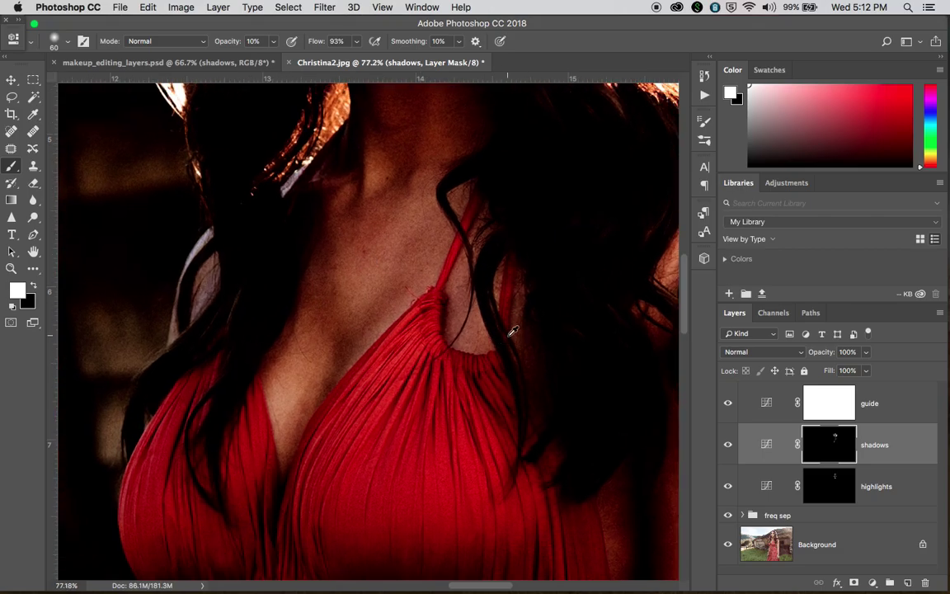
- On the highlights mask, paint white over the chest with a 100 px brush, then drop to 80 px for the neck
{"action": "left_click", "coordinate": [837, 480]}
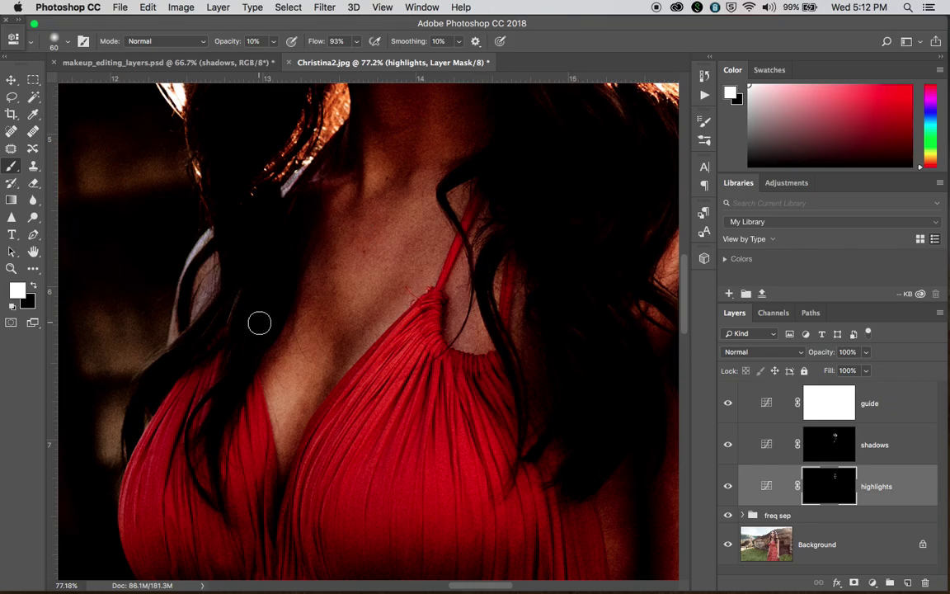
{"action": "key", "text": "bracketright"}
{"action": "key", "text": "bracketright"}
{"action": "key", "text": "bracketright"}
{"action": "key", "text": "bracketright"}
{"action": "mouse_move", "coordinate": [279, 419]}
{"action": "left_mouse_down"}
{"action": "mouse_move", "coordinate": [298, 339]}
{"action": "mouse_move", "coordinate": [305, 356]}
{"action": "left_mouse_up"}
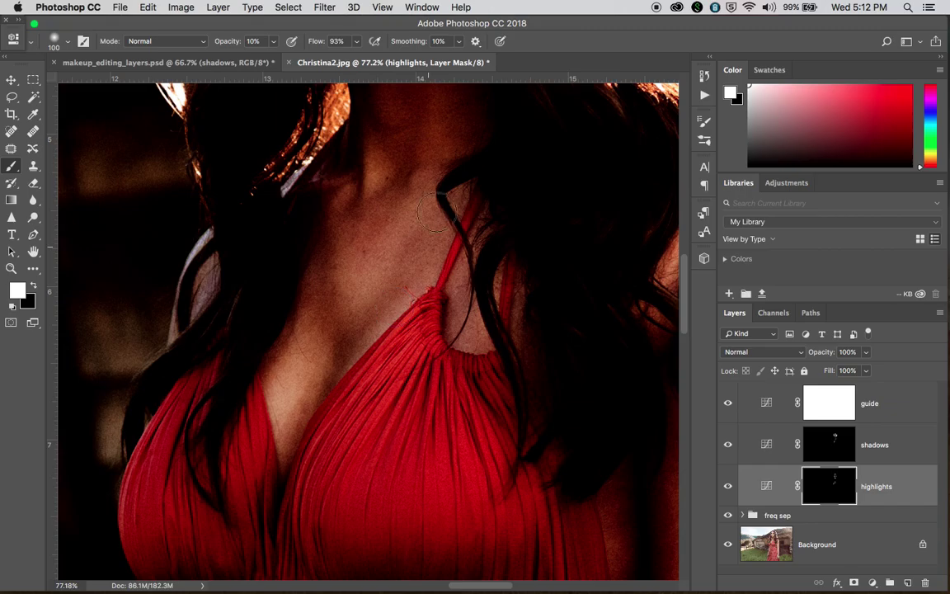
{"action": "left_click_drag", "start_coordinate": [410, 174], "coordinate": [350, 313]}
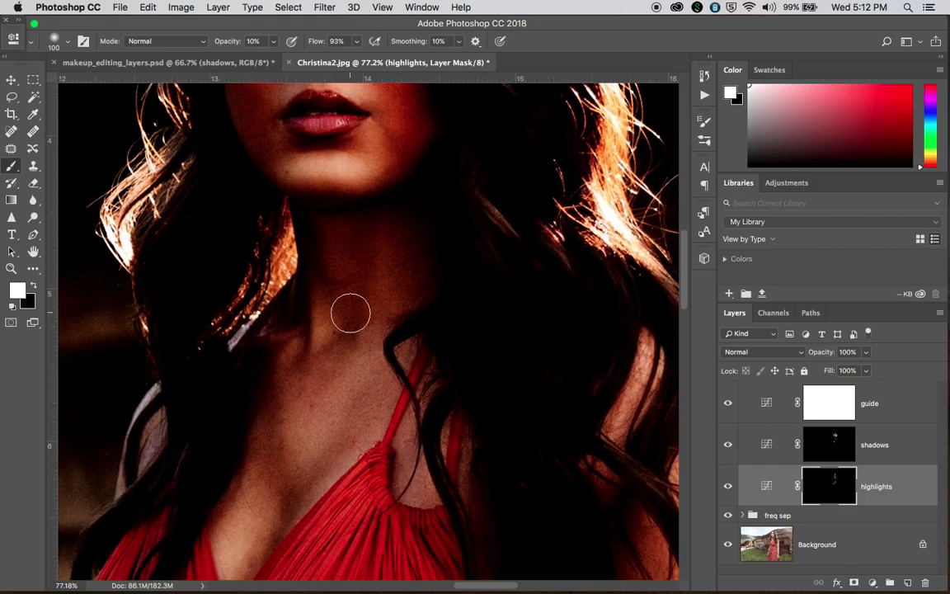
{"action": "key", "text": "bracketleft"}
{"action": "key", "text": "bracketleft"}
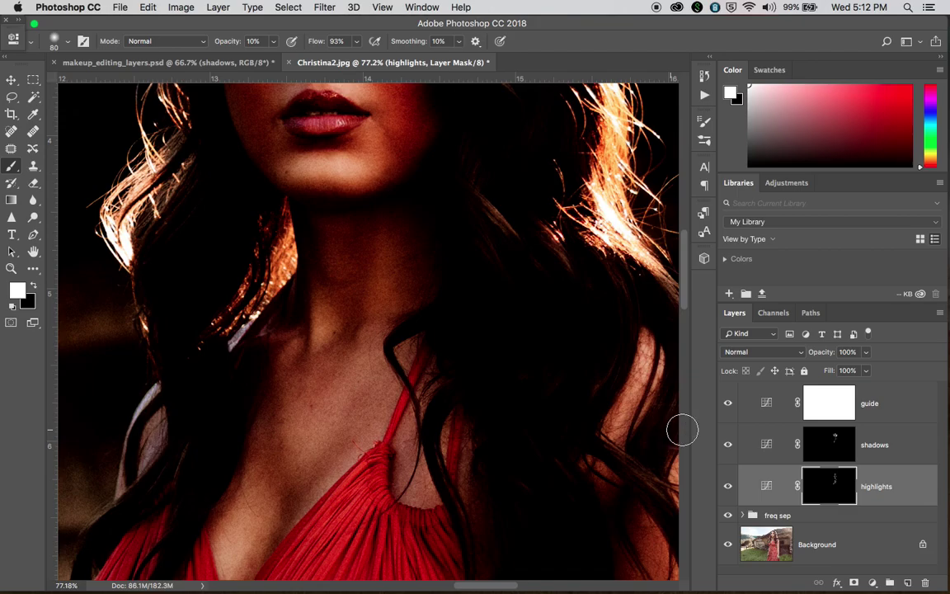
- Compare the portrait with the guide on and off at 33.33% zoom, then delete the guide layer
{"action": "left_click", "coordinate": [727, 403]}
{"action": "key", "text": "super+minus"}
{"action": "key", "text": "super+minus"}
{"action": "key", "text": "super+minus"}
{"action": "key", "text": "super+minus"}
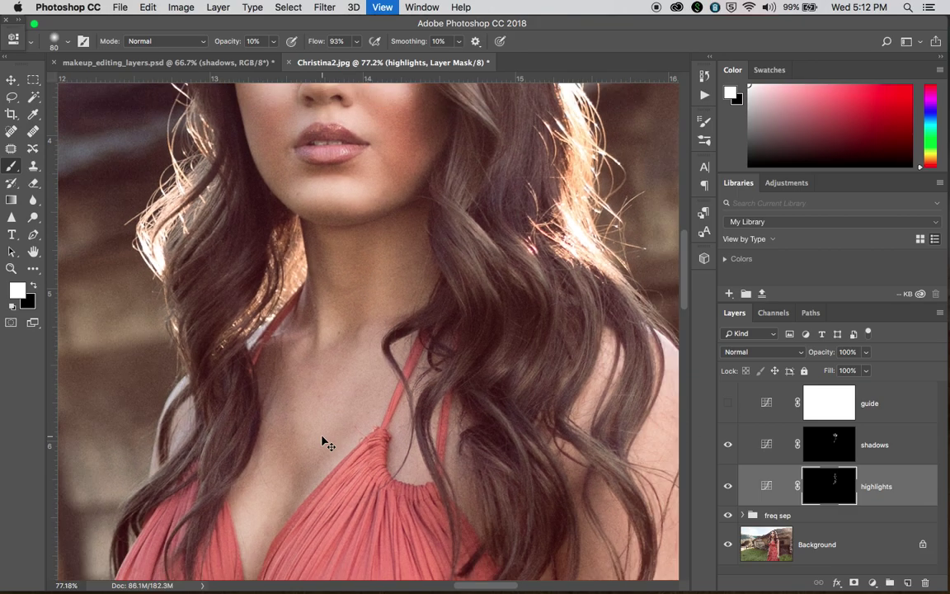
{"action": "key", "text": "super+plus"}
{"action": "scroll", "coordinate": [366, 418], "scroll_direction": "up", "scroll_amount": 2}
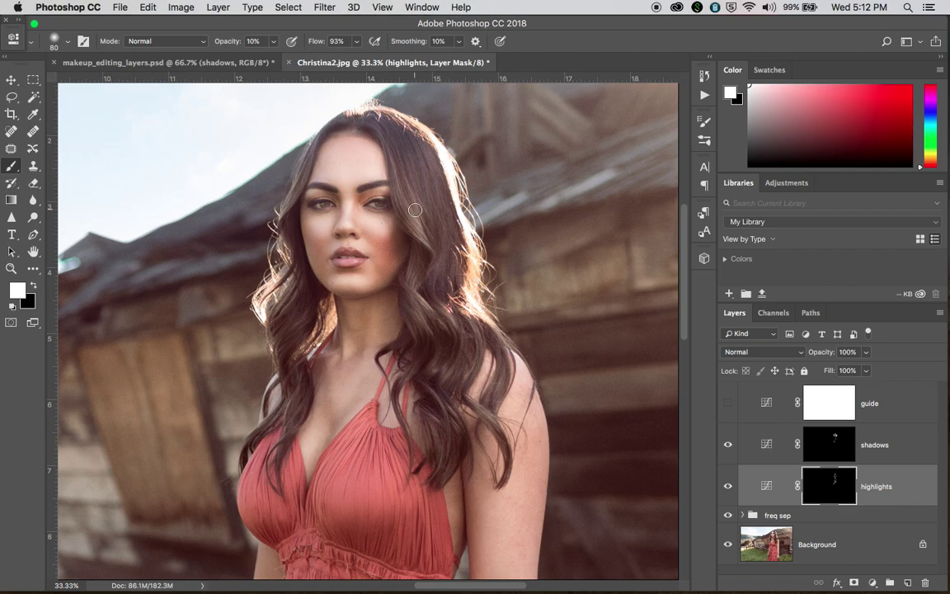
{"action": "left_click", "coordinate": [742, 404]}
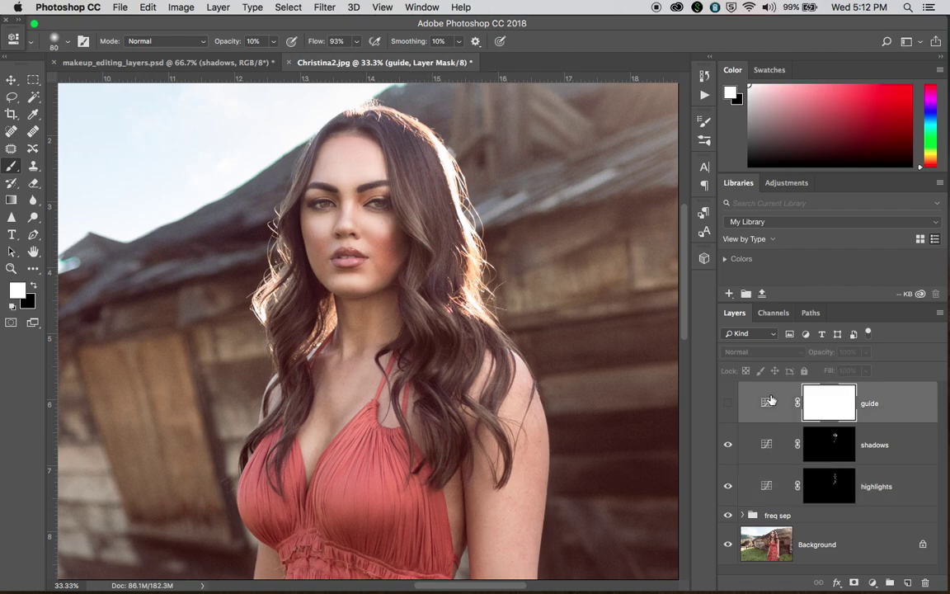
{"action": "left_click", "coordinate": [728, 403]}
{"action": "left_click", "coordinate": [728, 403]}
{"action": "left_click", "coordinate": [728, 403]}
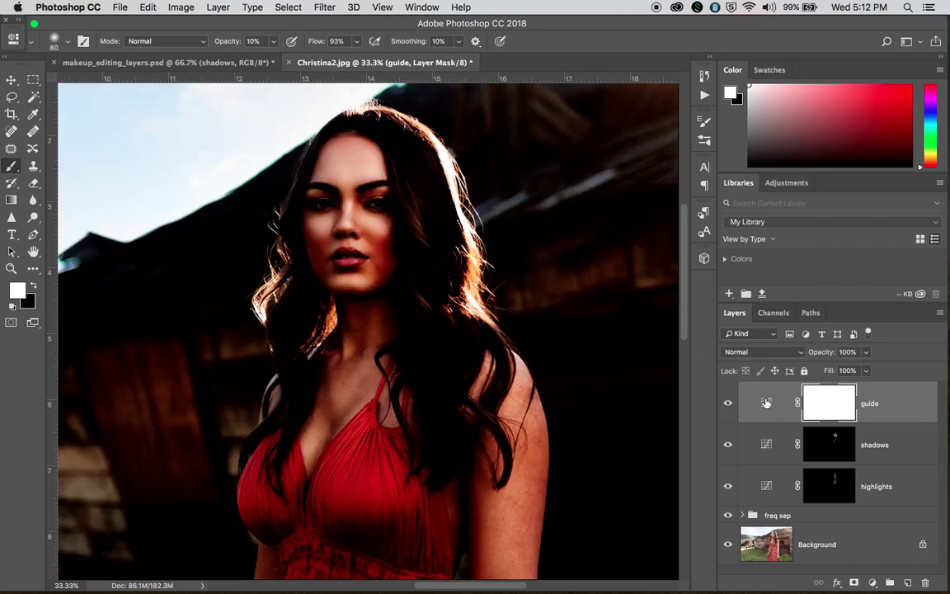
{"action": "left_click_drag", "start_coordinate": [766, 403], "coordinate": [925, 583]}
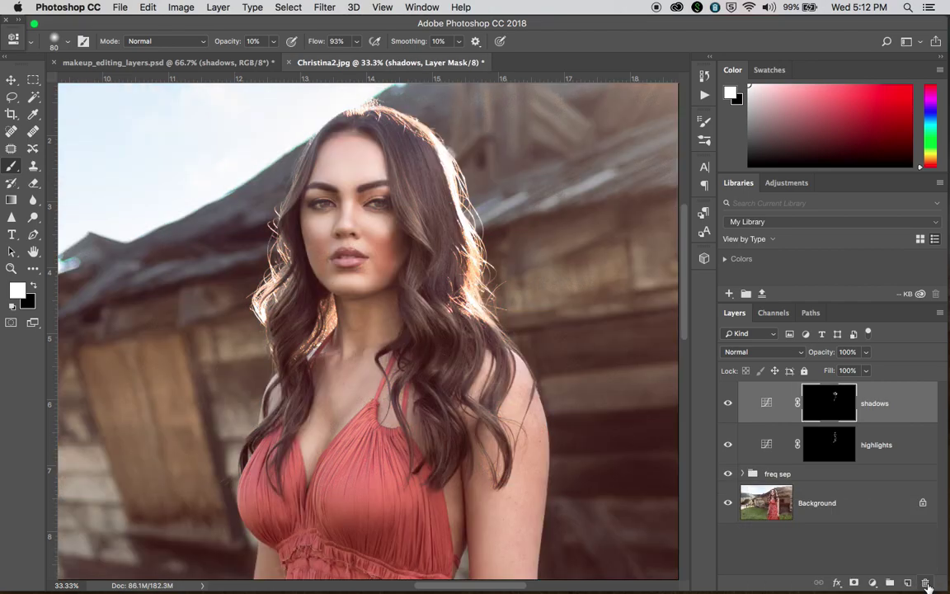
- Group the shadows and highlights curves layers with Ctrl+G and rename the group 'contour'
{"action": "left_click", "coordinate": [773, 412]}
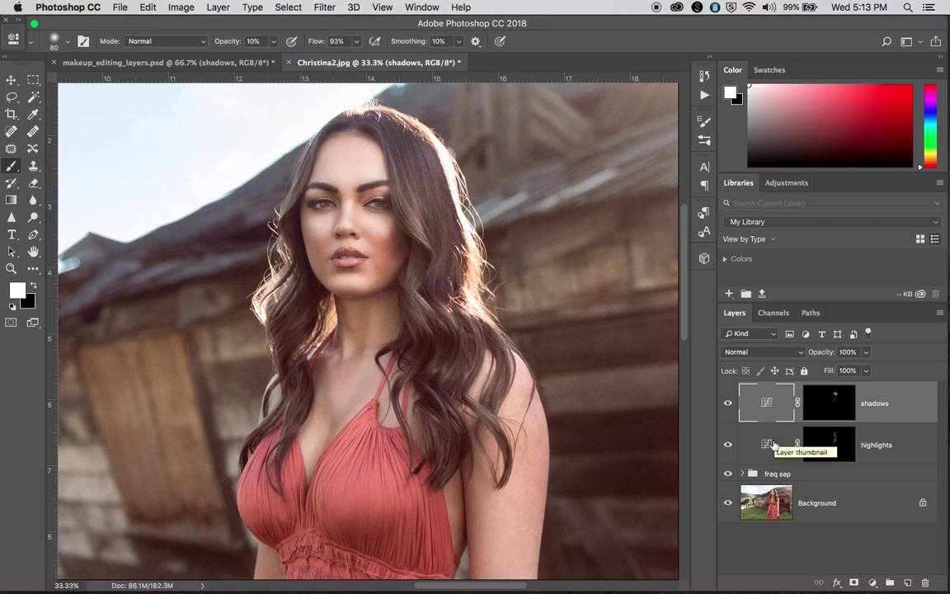
{"action": "left_click", "coordinate": [775, 443], "text": "shift"}
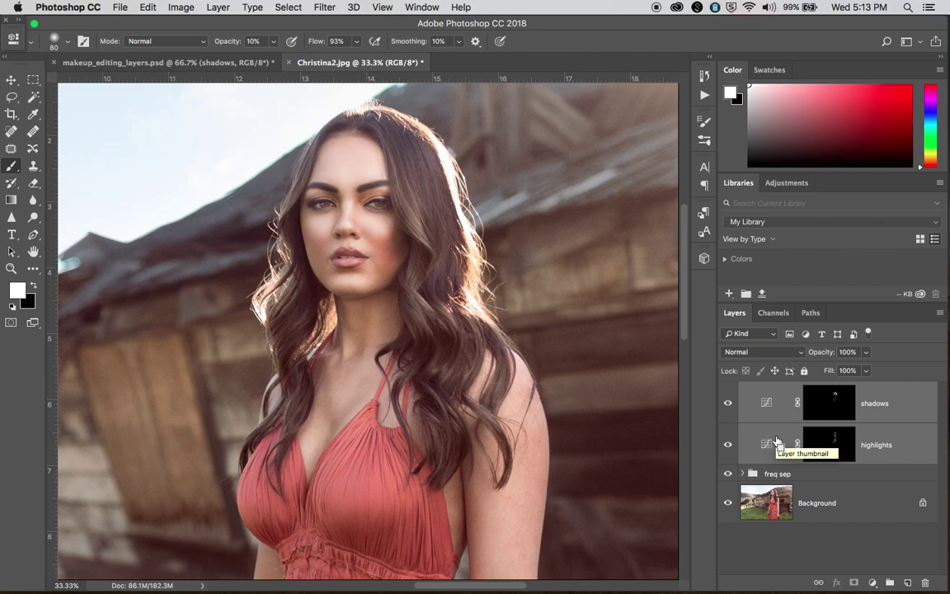
{"action": "key", "text": "ctrl+g"}
{"action": "double_click", "coordinate": [777, 390]}
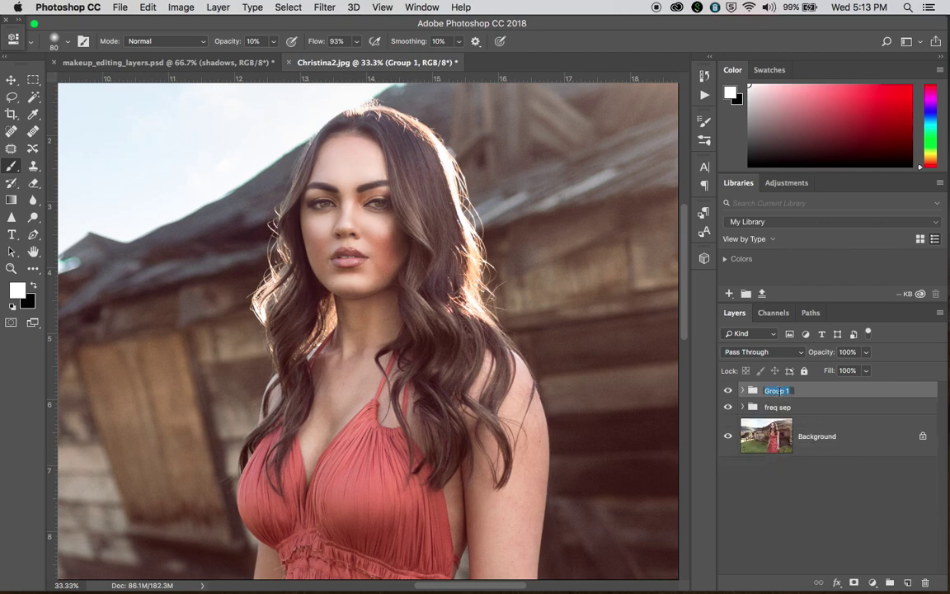
{"action": "type", "text": "dontour"}
{"action": "key", "text": "Return"}
{"action": "left_click", "coordinate": [866, 353]}
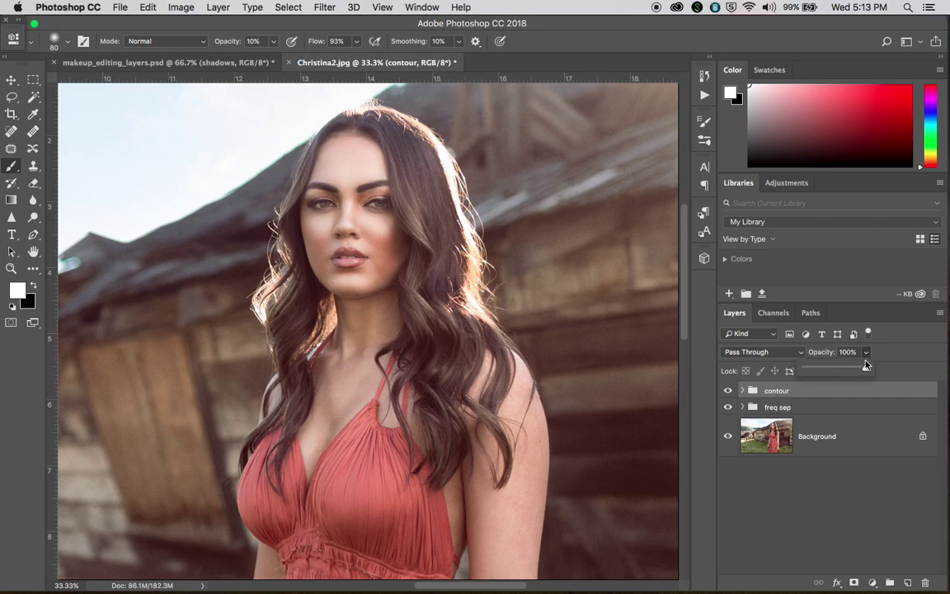
- Drag the contour group's opacity down from 100% to about 45% and zoom out
{"action": "left_click_drag", "start_coordinate": [866, 371], "coordinate": [838, 373]}
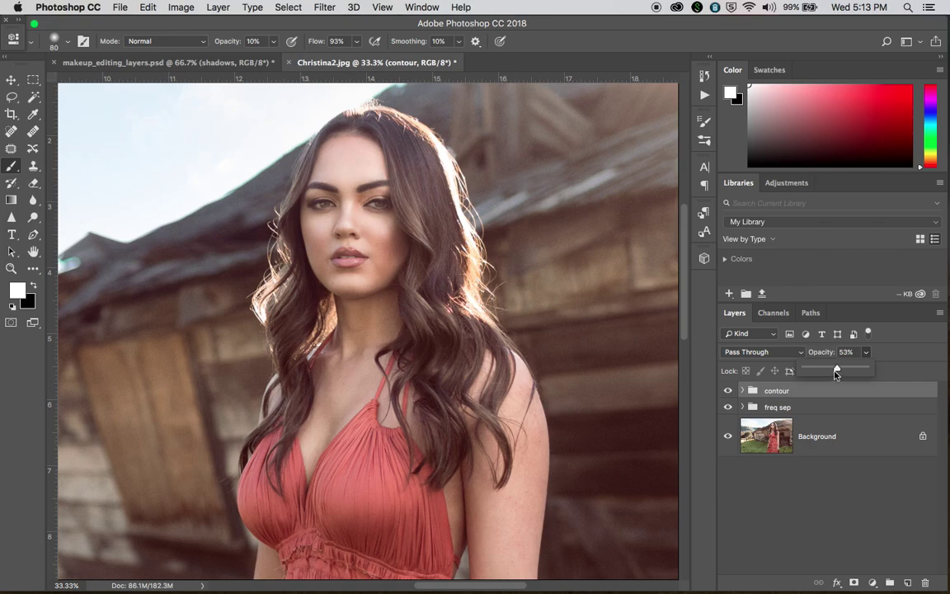
{"action": "left_click_drag", "start_coordinate": [836, 373], "coordinate": [832, 372]}
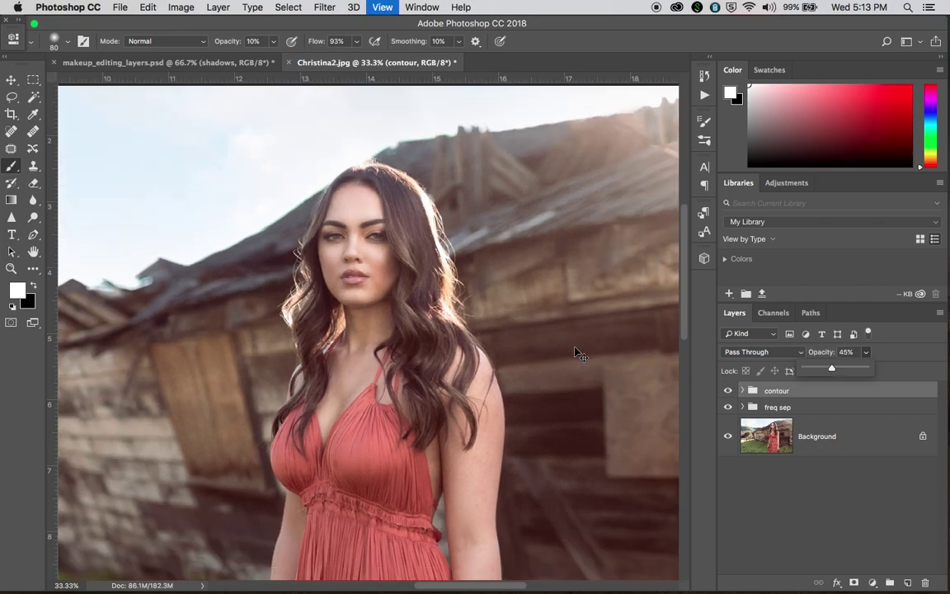
{"action": "key", "text": "super+minus"}
{"action": "key", "text": "super+minus"}
{"action": "key", "text": "super+equal"}
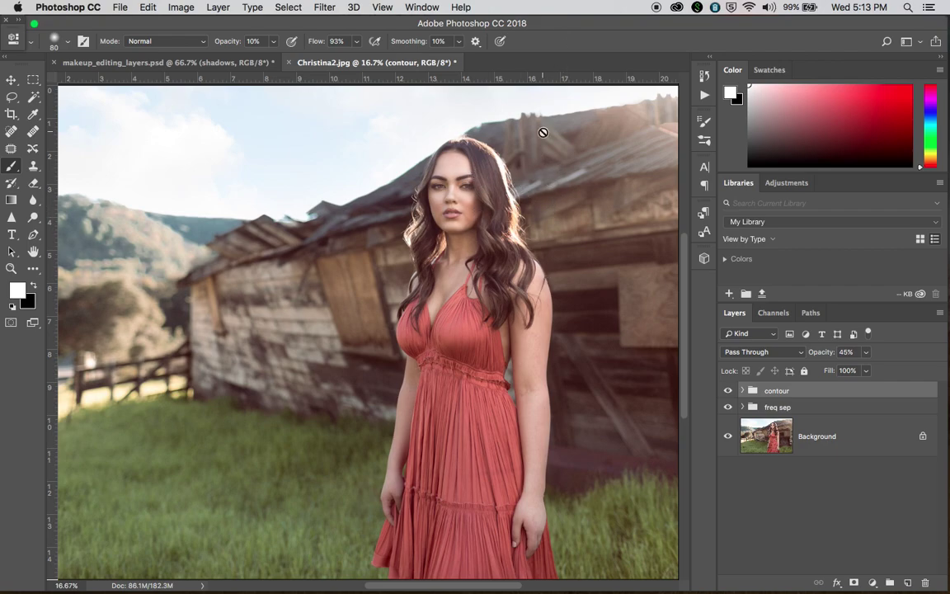
{"action": "left_click", "coordinate": [758, 429]}
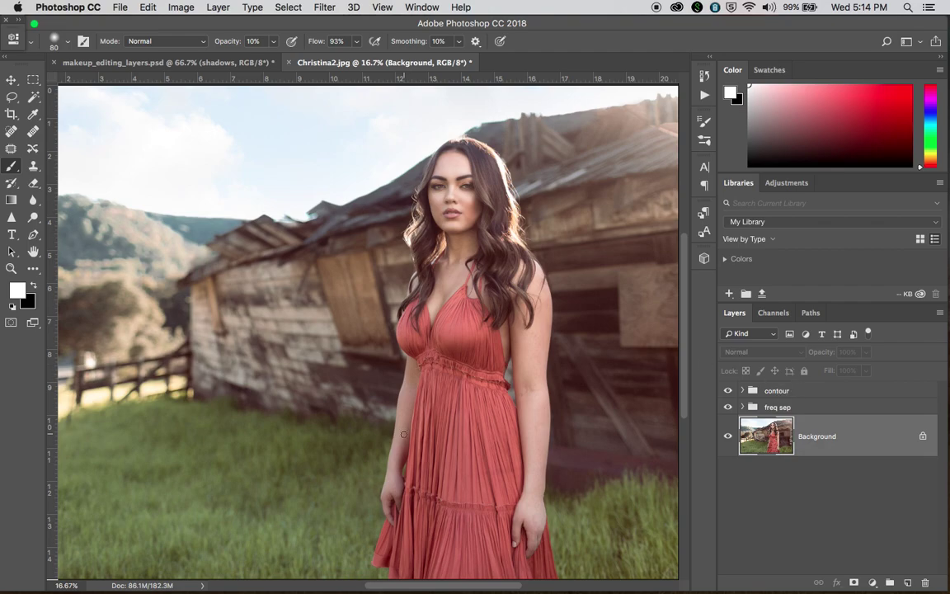
- Zoom in on the face and lower the contour group's opacity to about 34%
{"action": "key", "text": "super+minus"}
{"action": "key", "text": "super+plus"}
{"action": "key", "text": "super+plus"}
{"action": "key", "text": "super+plus"}
{"action": "scroll", "coordinate": [408, 440], "scroll_direction": "up", "scroll_amount": 5}
{"action": "key", "text": "super+plus"}
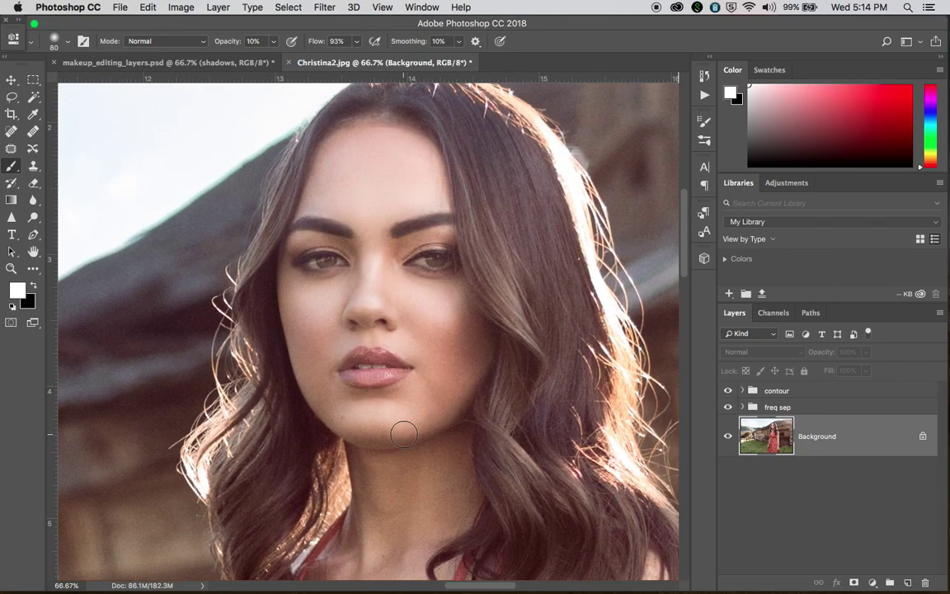
{"action": "left_click", "coordinate": [776, 391]}
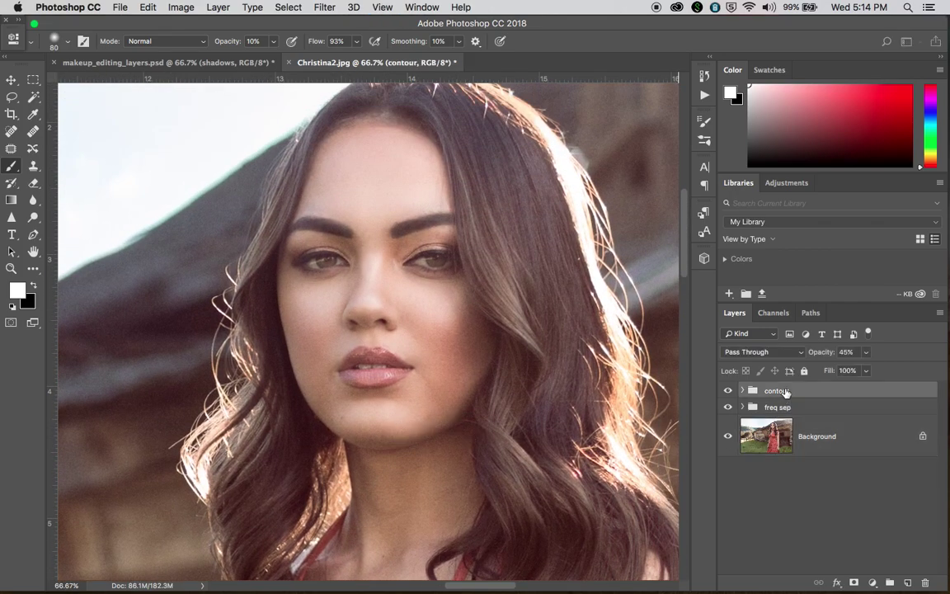
{"action": "left_click", "coordinate": [866, 354]}
{"action": "left_click_drag", "start_coordinate": [866, 371], "coordinate": [859, 370]}
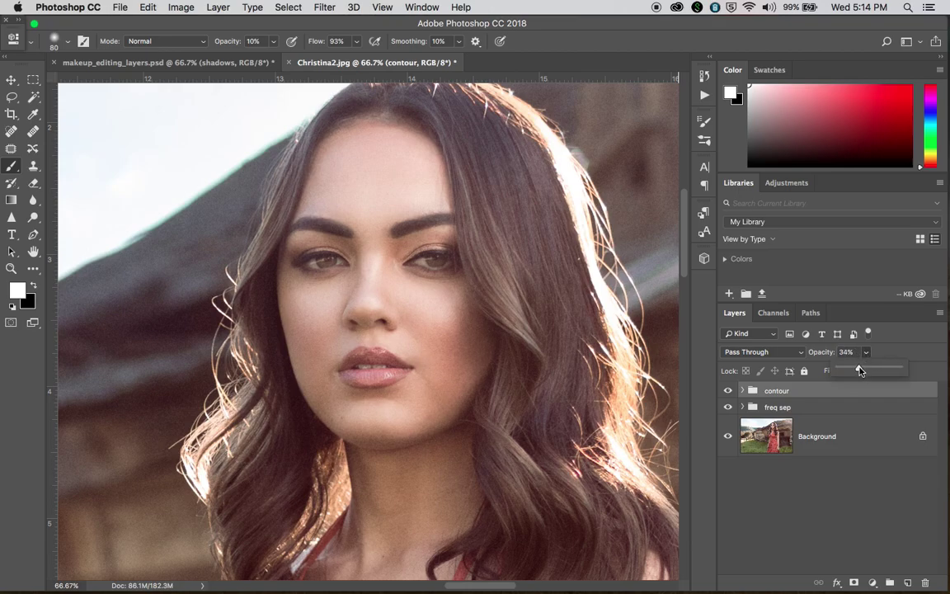
- Toggle the contour group's visibility repeatedly to compare the face with and without contouring
{"action": "left_click", "coordinate": [728, 392]}
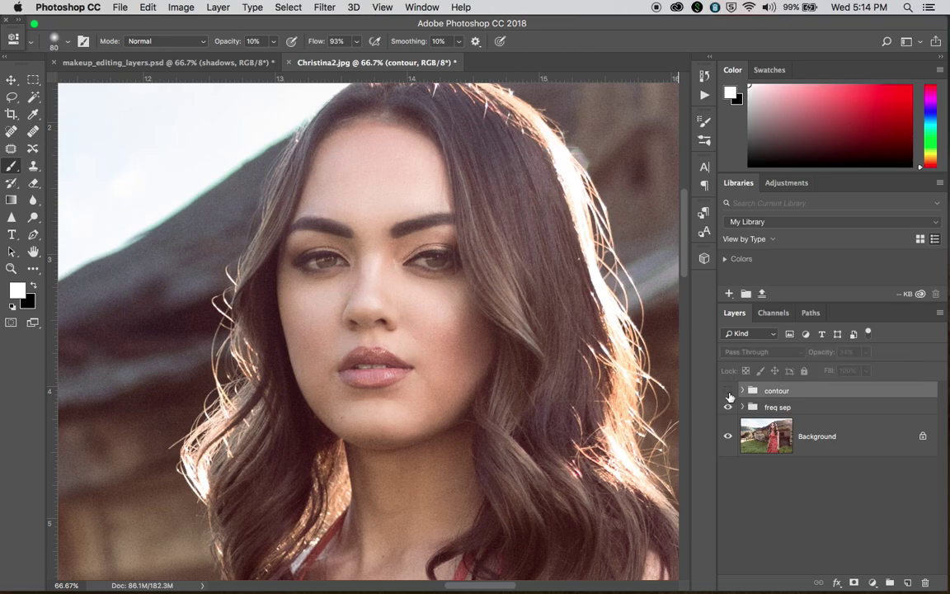
{"action": "left_click", "coordinate": [729, 394]}
{"action": "left_click", "coordinate": [728, 393]}
{"action": "left_click", "coordinate": [728, 393]}
{"action": "left_click", "coordinate": [728, 393]}
{"action": "left_click", "coordinate": [728, 393]}
{"action": "left_click", "coordinate": [728, 394]}
{"action": "left_click", "coordinate": [728, 397]}
{"action": "left_click", "coordinate": [729, 393]}
{"action": "left_click", "coordinate": [729, 393]}
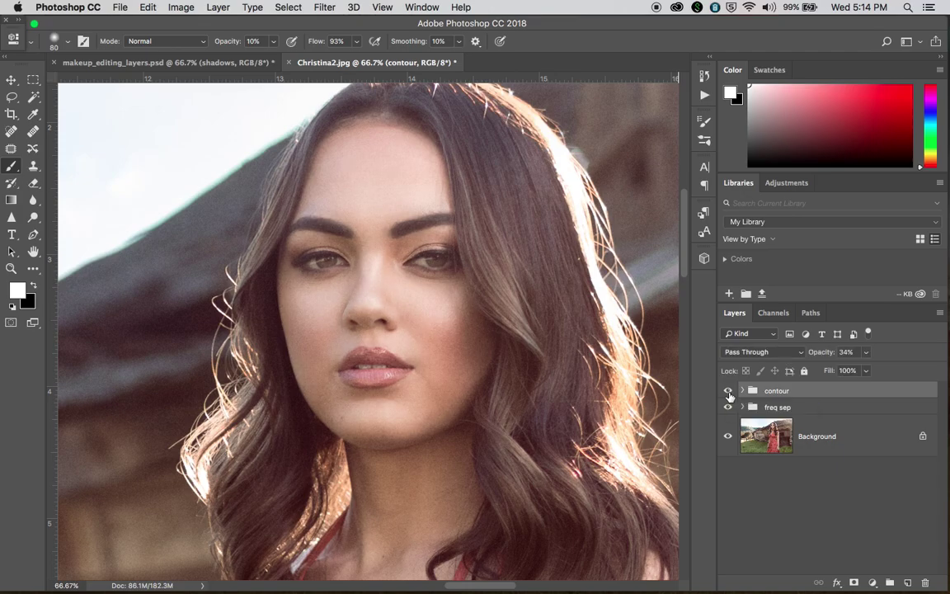
{"action": "left_click", "coordinate": [729, 393]}
{"action": "left_click", "coordinate": [729, 393]}
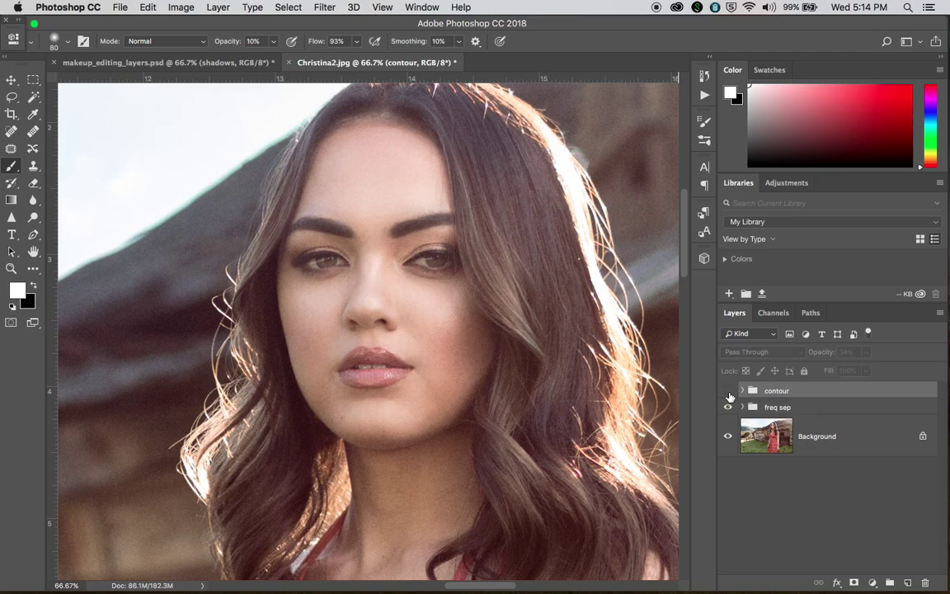
{"action": "left_click", "coordinate": [729, 393]}
{"action": "left_click", "coordinate": [729, 393]}
{"action": "left_click", "coordinate": [729, 393]}
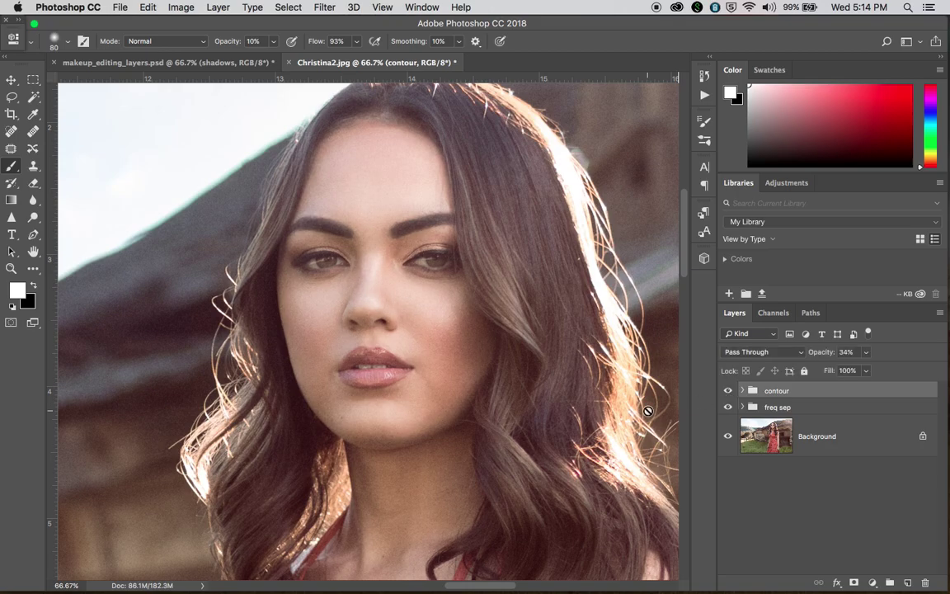
- Zoom out to frame the whole figure and set the contour group's opacity to 21%
{"action": "key", "text": "super+minus"}
{"action": "key", "text": "super+minus"}
{"action": "key", "text": "super+minus"}
{"action": "key", "text": "super+minus"}
{"action": "left_click_drag", "start_coordinate": [651, 419], "coordinate": [647, 410]}
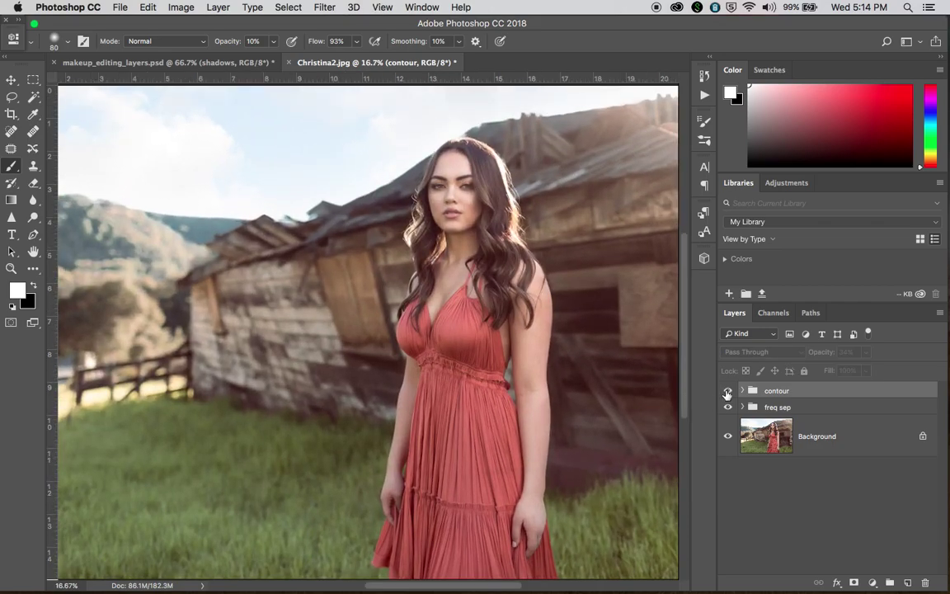
{"action": "left_click", "coordinate": [864, 353]}
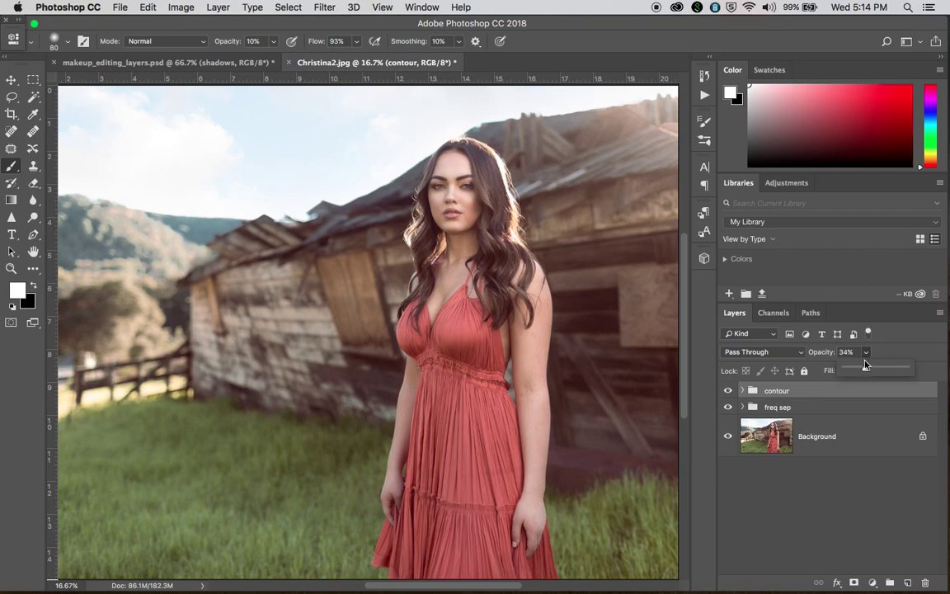
{"action": "left_click_drag", "start_coordinate": [860, 368], "coordinate": [858, 369]}
- Recheck the 21% contour effect by toggling its visibility, leaving it shown
{"action": "left_click", "coordinate": [729, 391]}
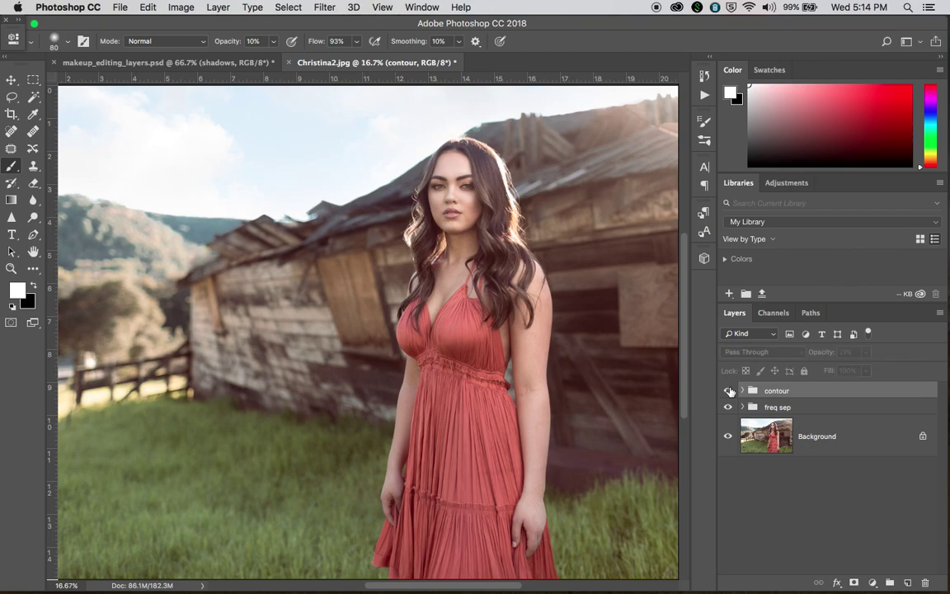
{"action": "left_click", "coordinate": [729, 391]}
{"action": "left_click", "coordinate": [729, 391]}
{"action": "left_click", "coordinate": [729, 391]}
{"action": "left_click", "coordinate": [729, 391]}
{"action": "left_click", "coordinate": [729, 391]}
{"action": "left_click", "coordinate": [728, 391]}
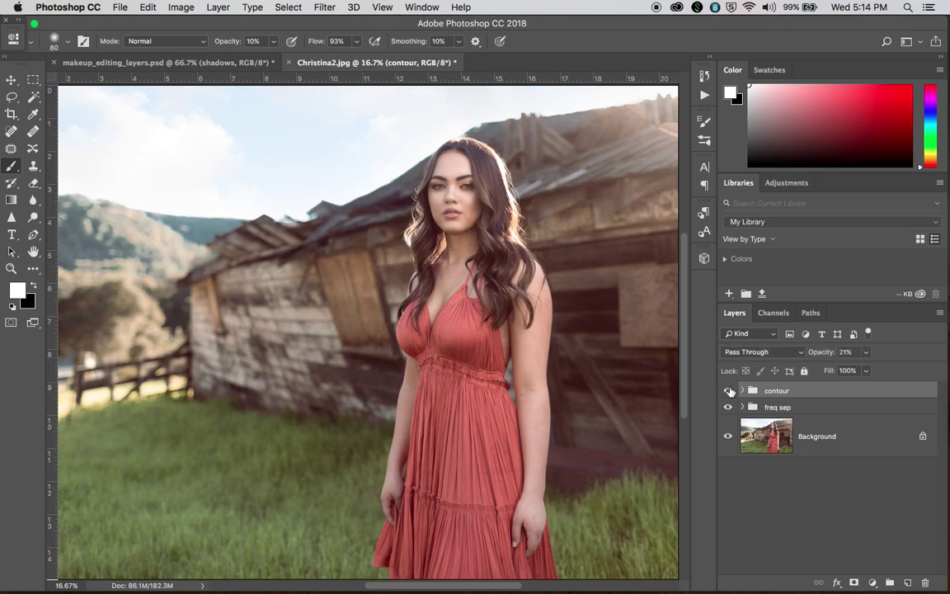
{"action": "key", "text": "super+minus"}
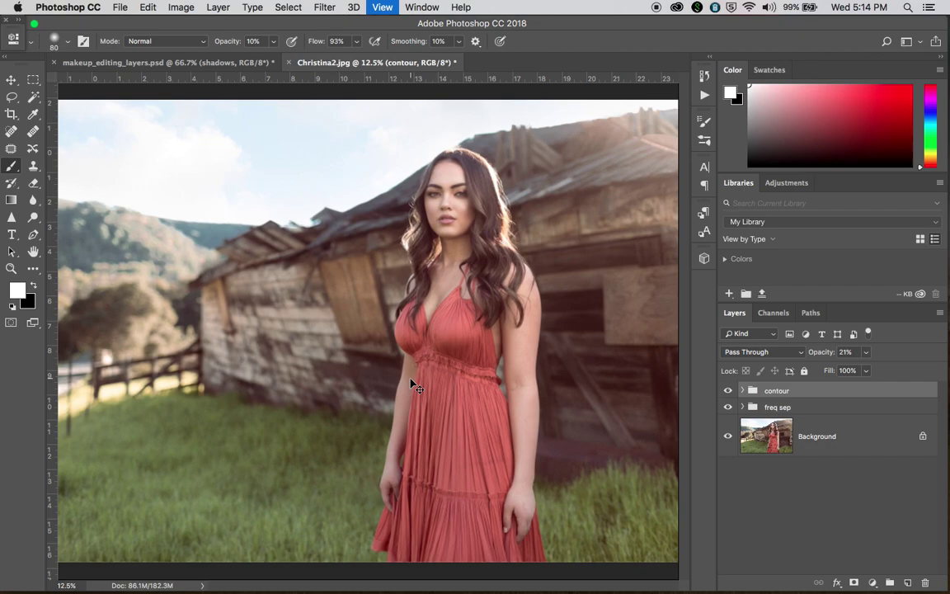
{"action": "key", "text": "super+plus"}
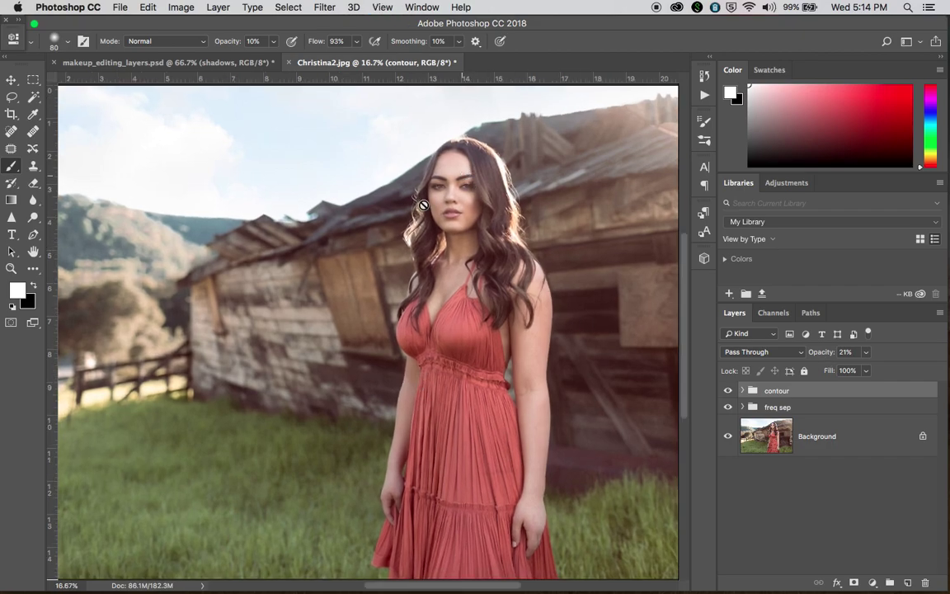
- Select the Move tool from the toolbox
{"action": "left_click", "coordinate": [11, 79]}
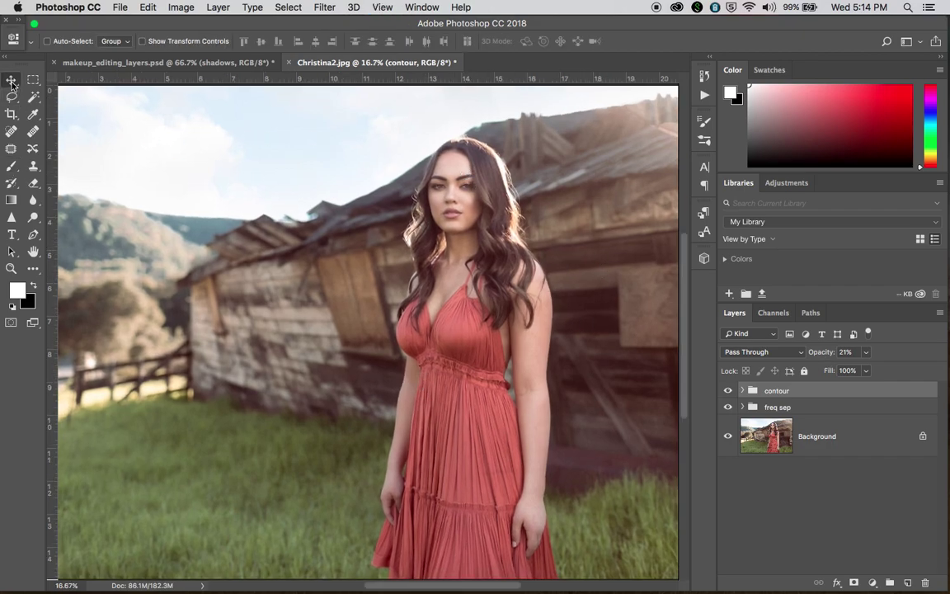